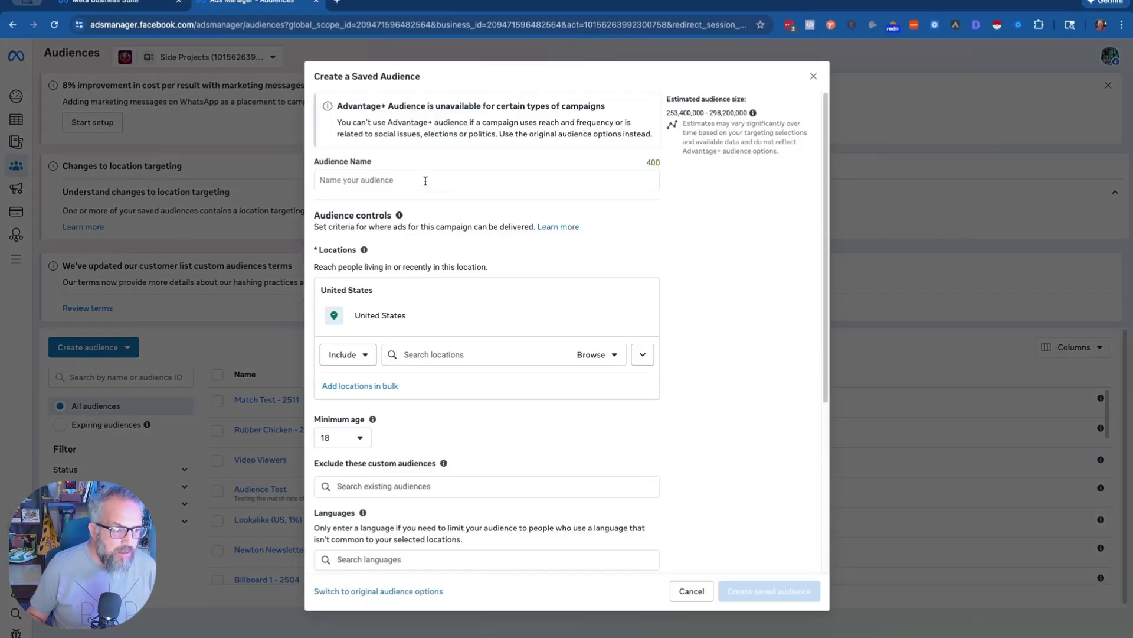
Step: Name the saved audience "SAC - Homeowners - 2512"
click(425, 180)
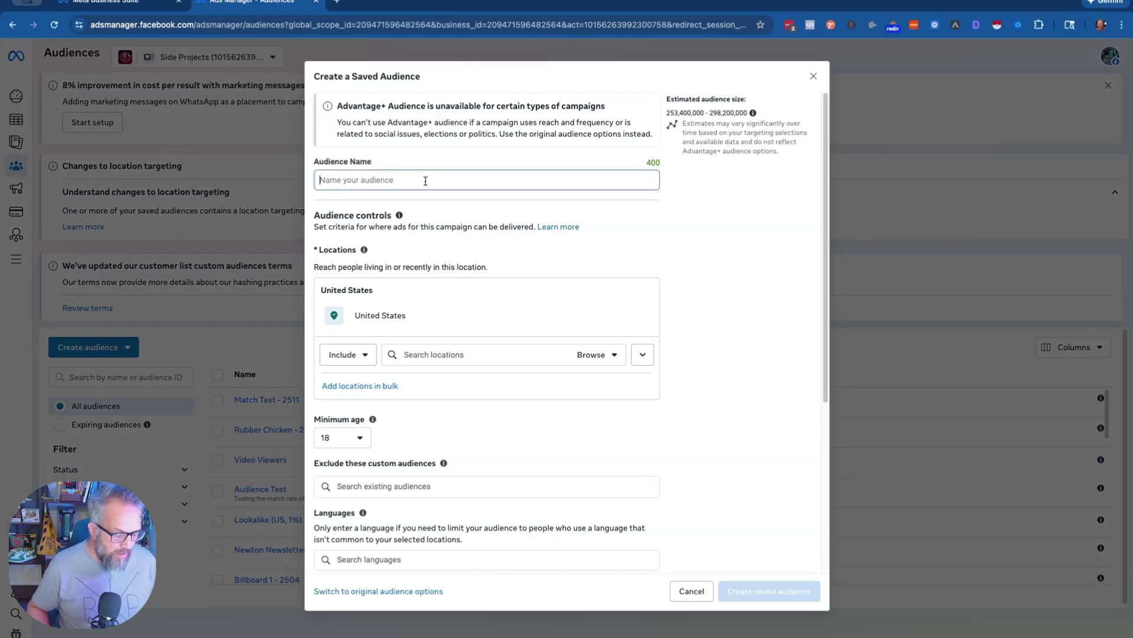
text(SA )
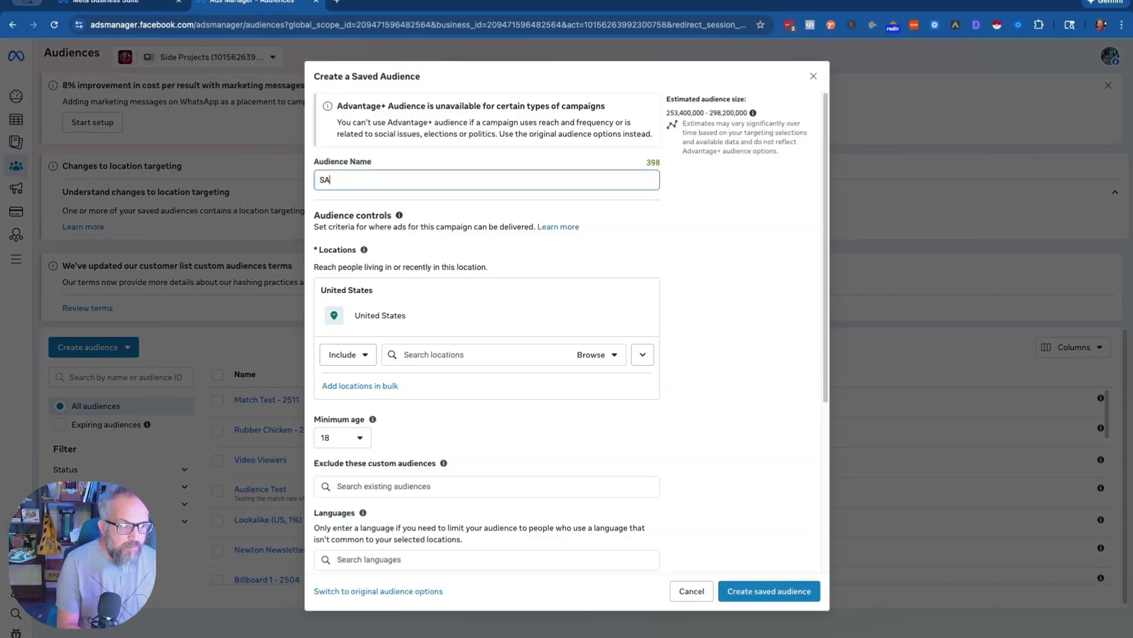
text(C - Homeow)
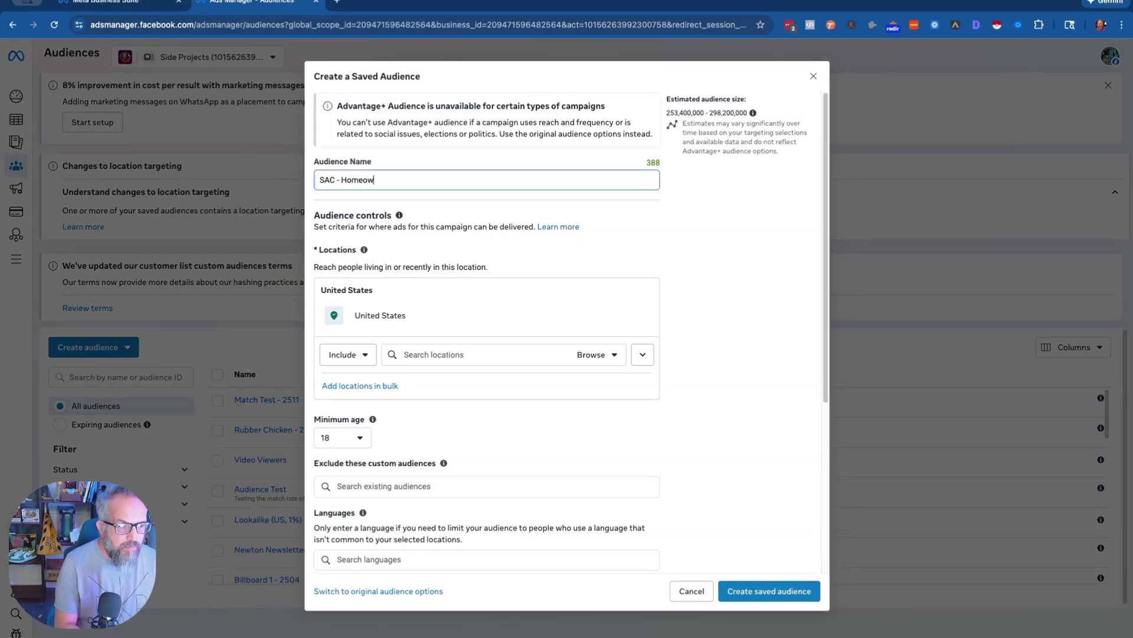
text(ners - 2512)
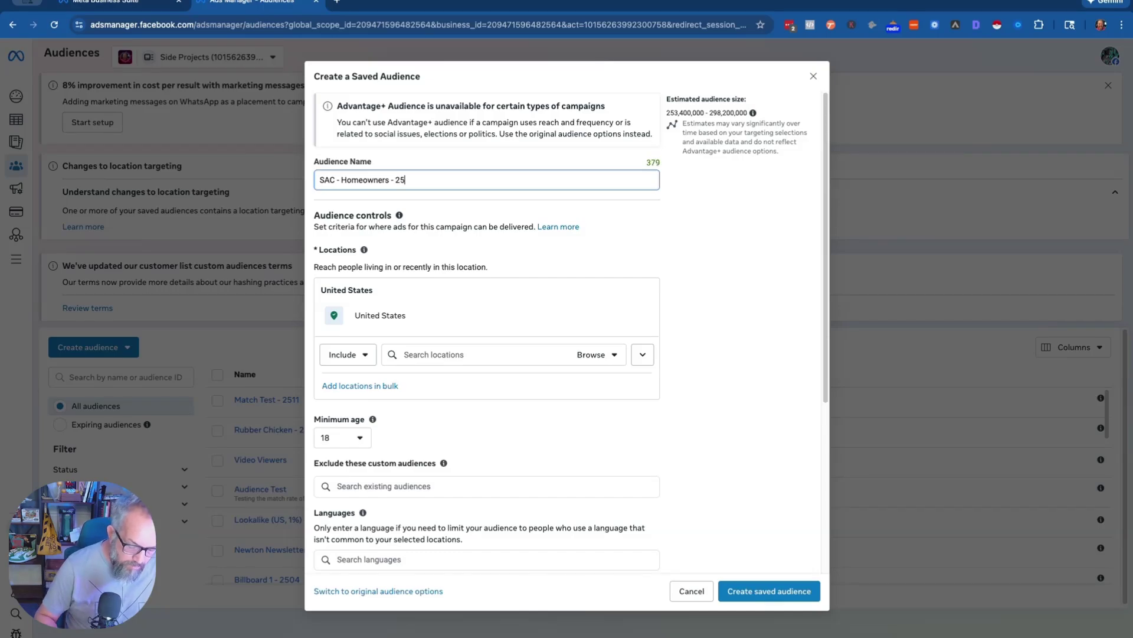
Step: Set the audience location to Des Moines, IA with a 37 mi radius
click(469, 356)
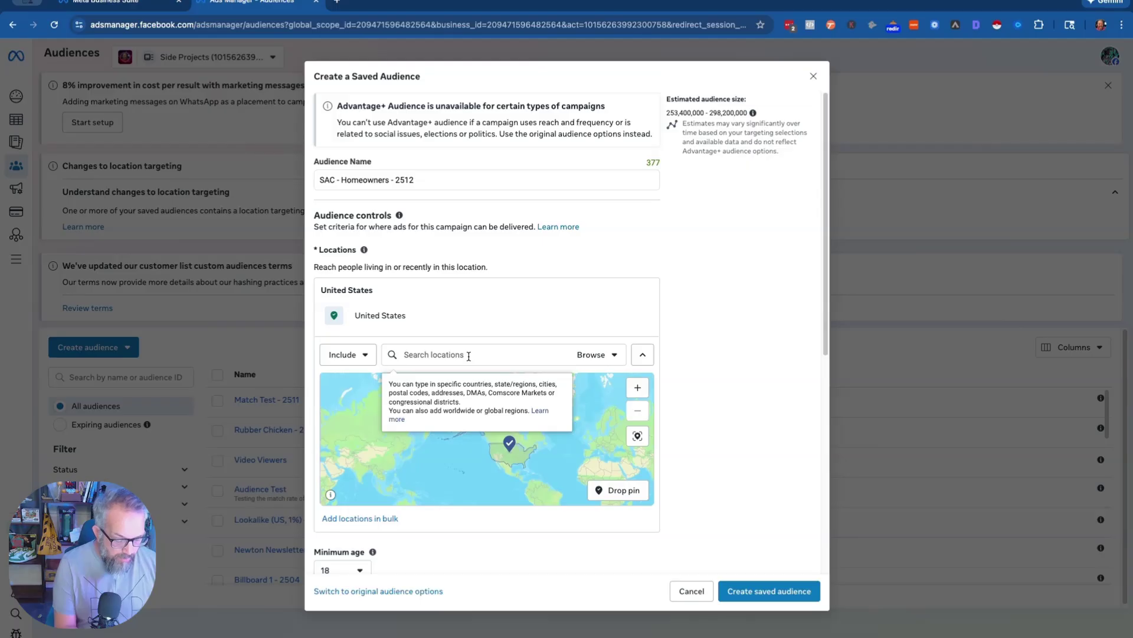
text(des moines, i)
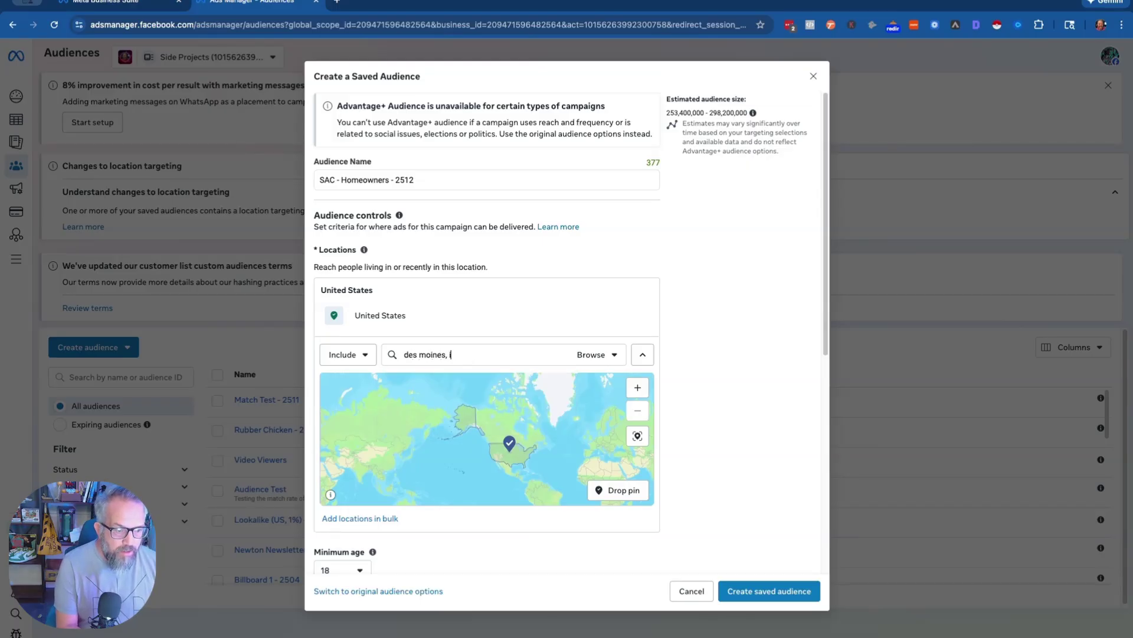
text(a)
click(437, 392)
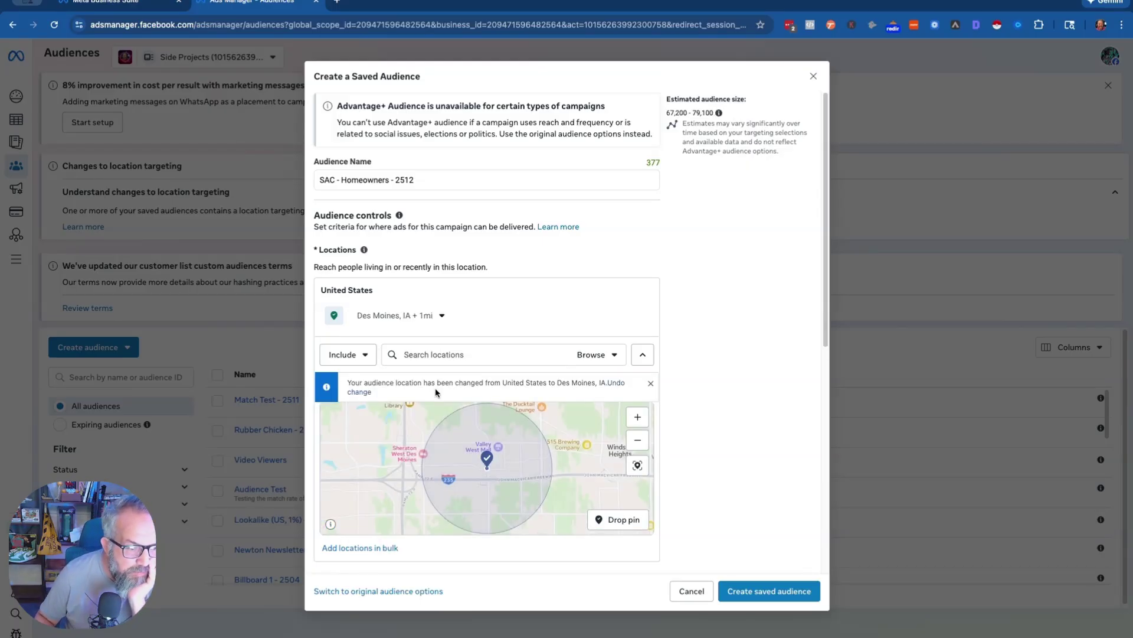
click(425, 316)
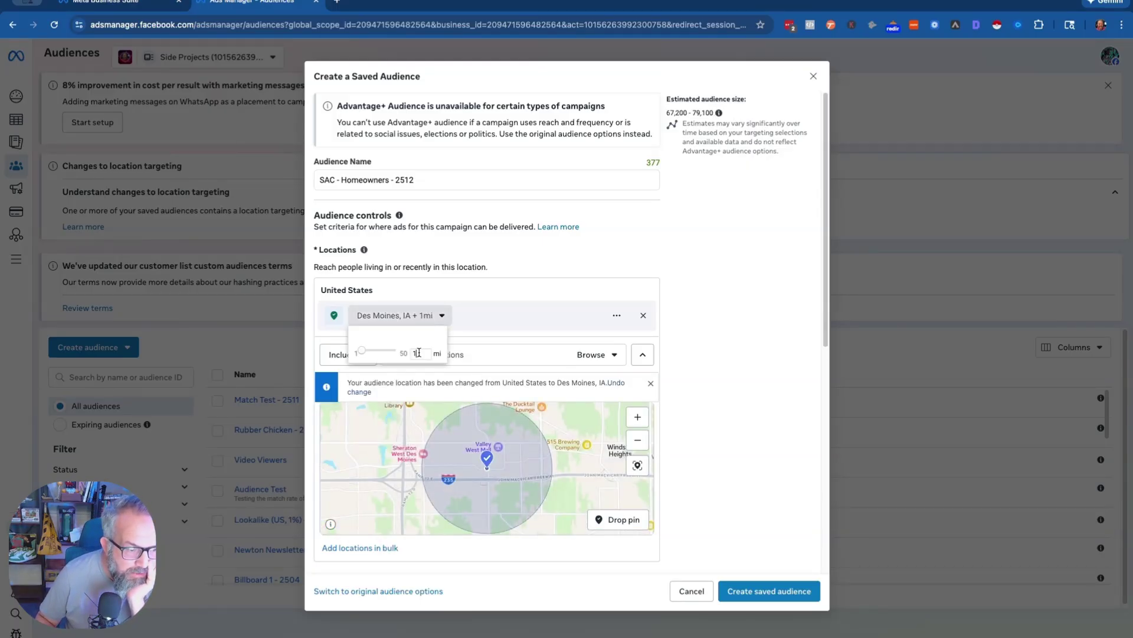
text(37)
key(Return)
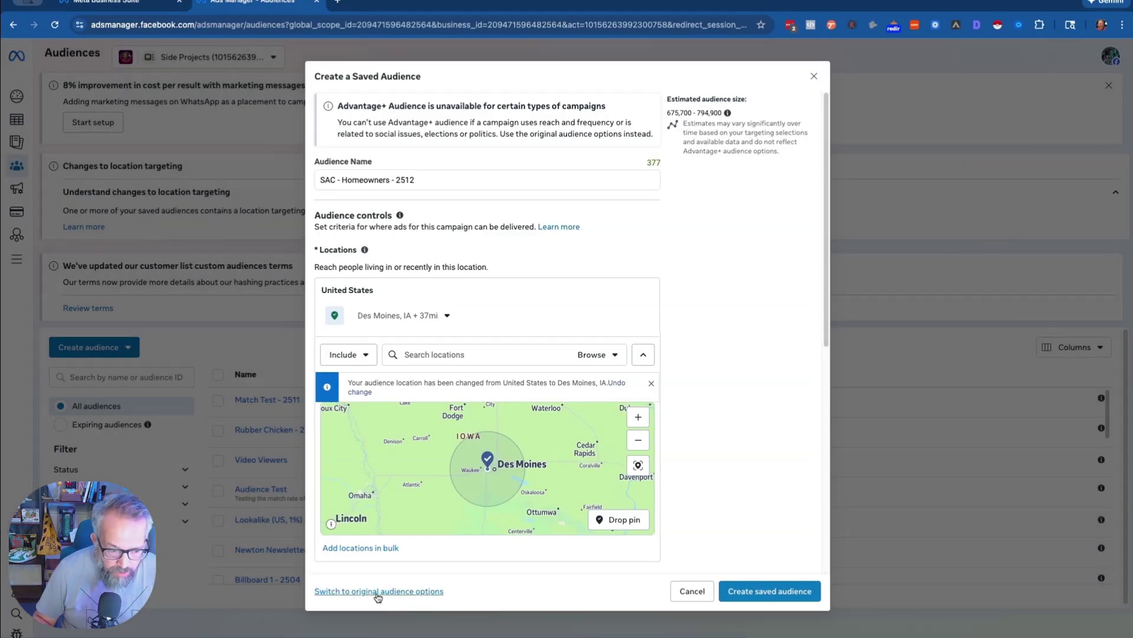
Step: Switch to the original audience options and add the Roofing Contractor (website) interest to detailed targeting
click(377, 592)
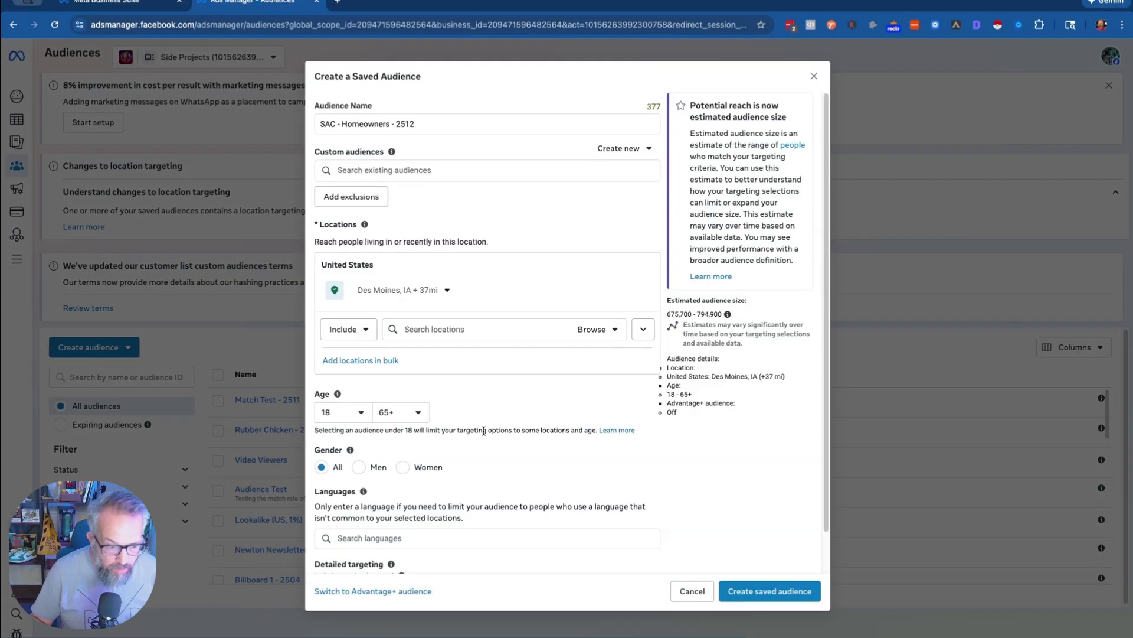
scroll(421, 425, down, 2)
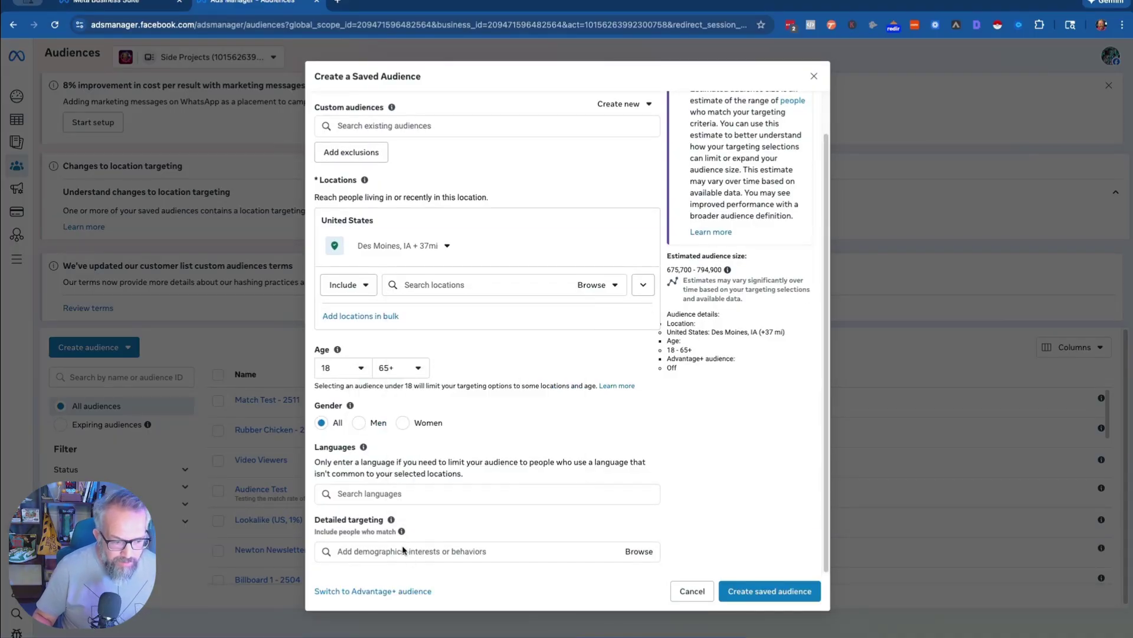
click(400, 550)
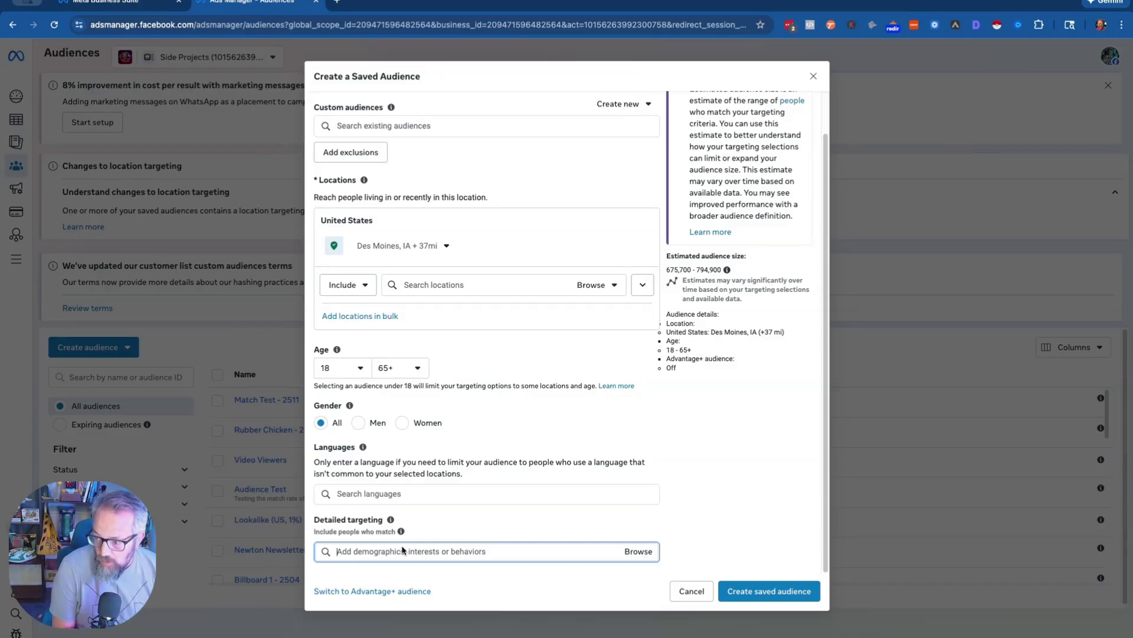
text(roofing)
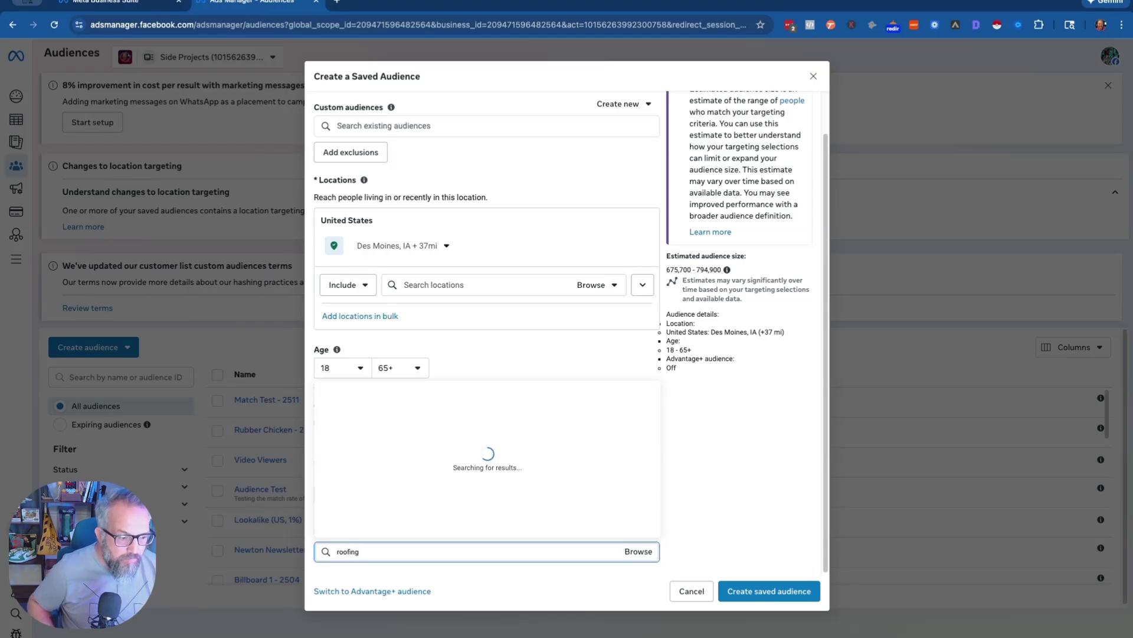
click(386, 421)
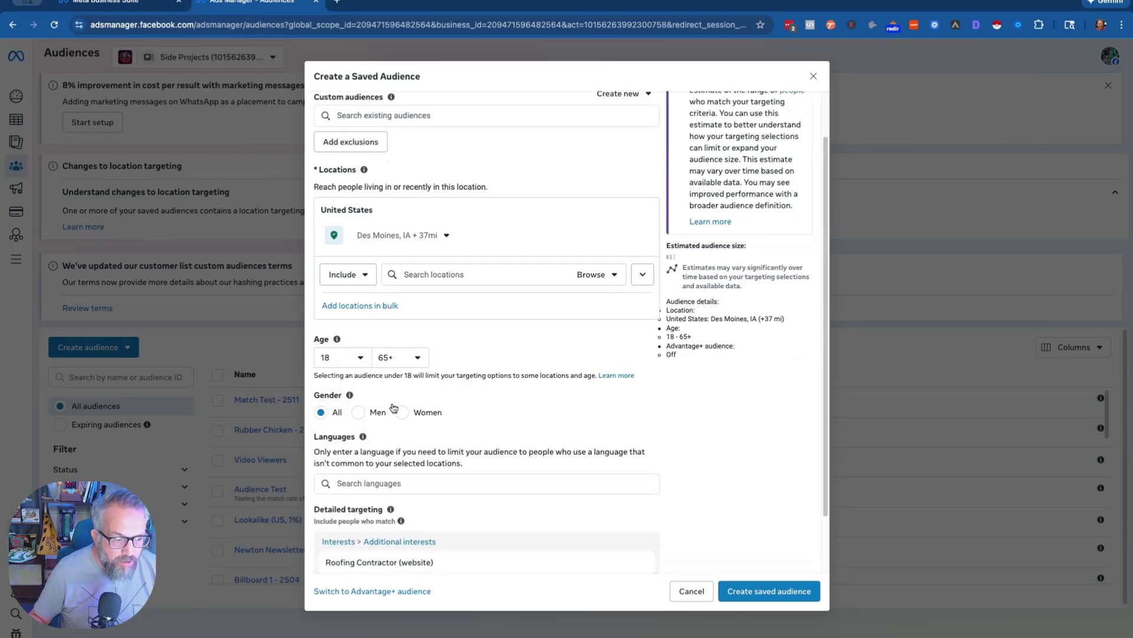
Step: Add the HVAC (home appliances) and Drain (plumbing) interests to detailed targeting
scroll(472, 519, down, 2)
click(421, 522)
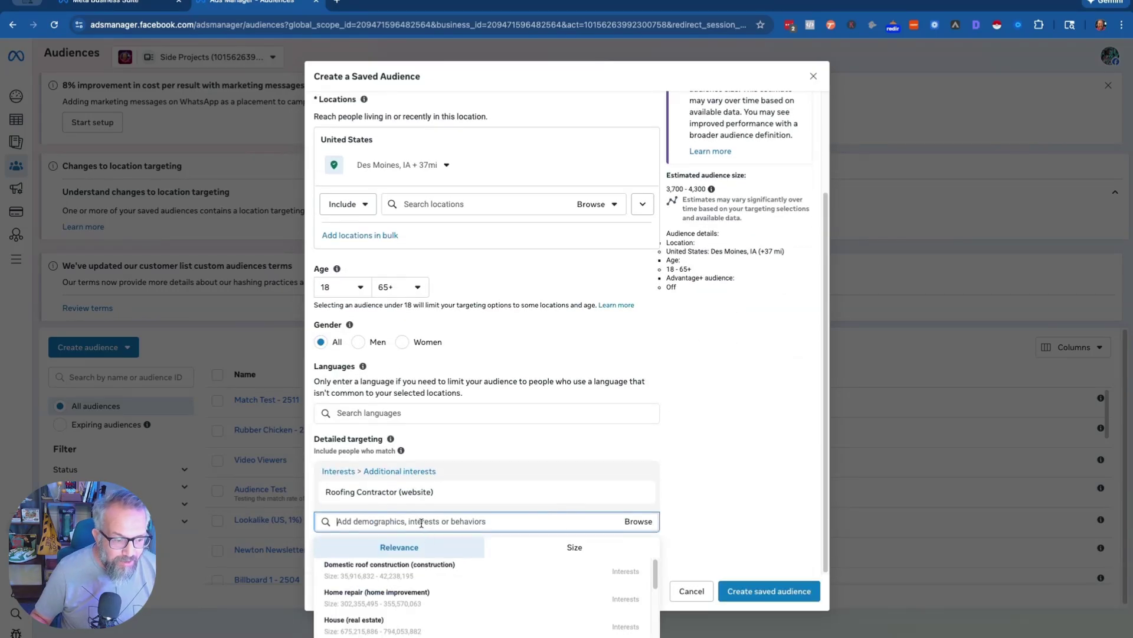
text(roofing)
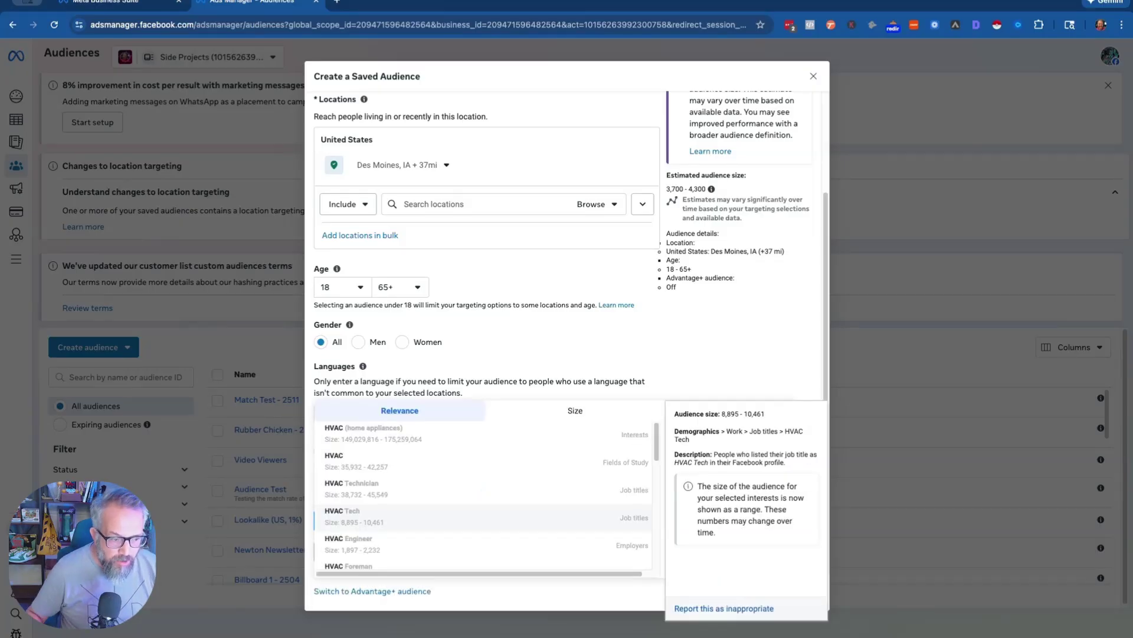
click(388, 432)
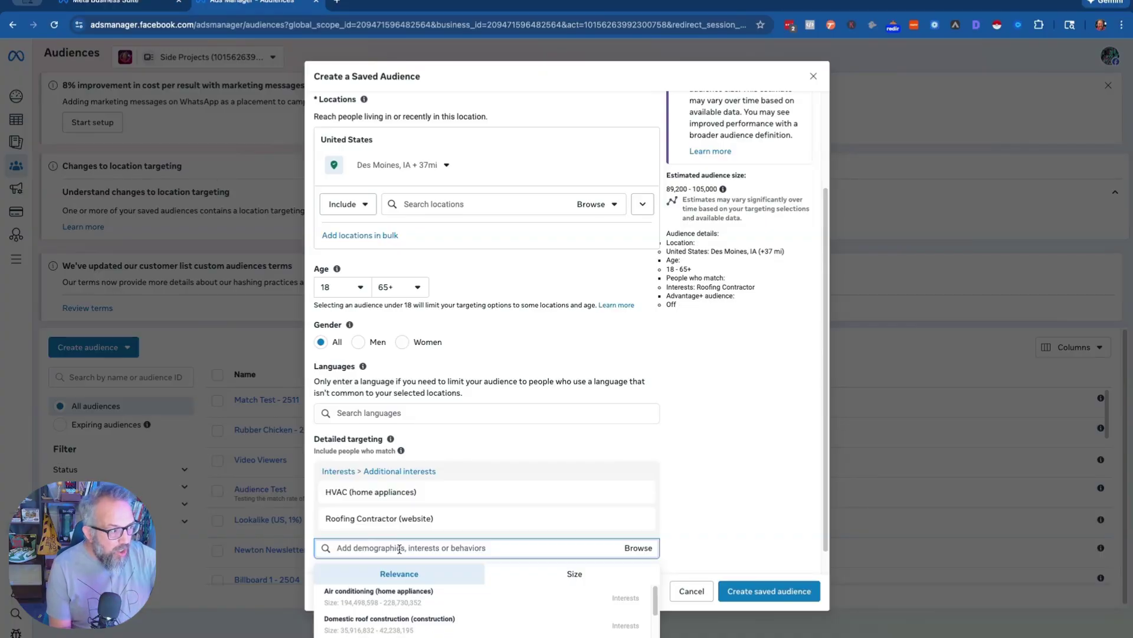
text(drain)
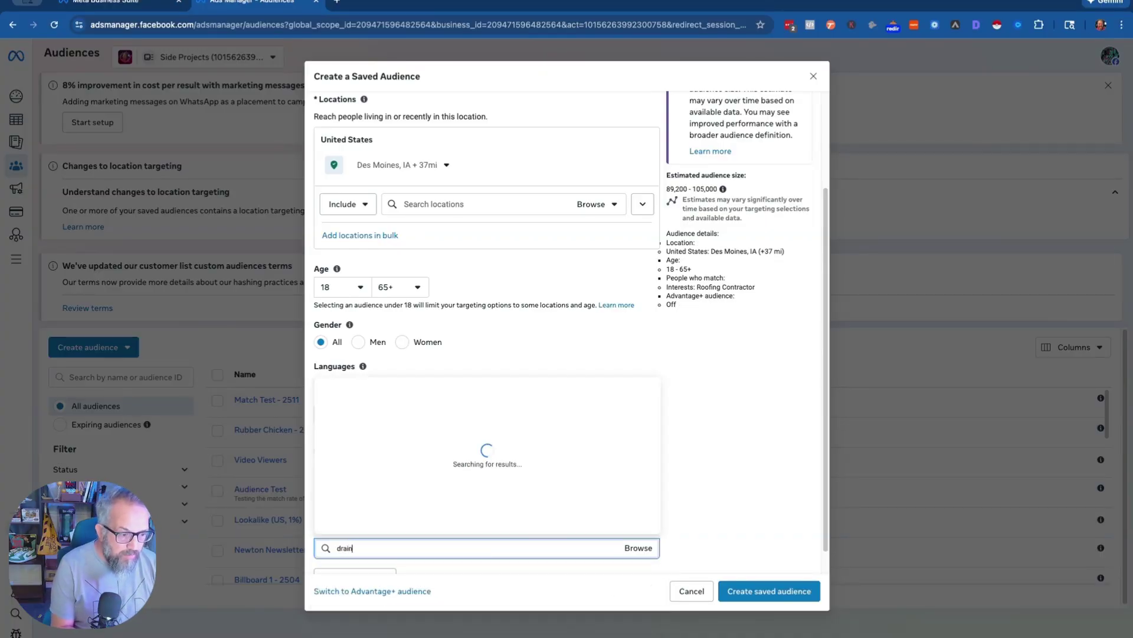
click(355, 414)
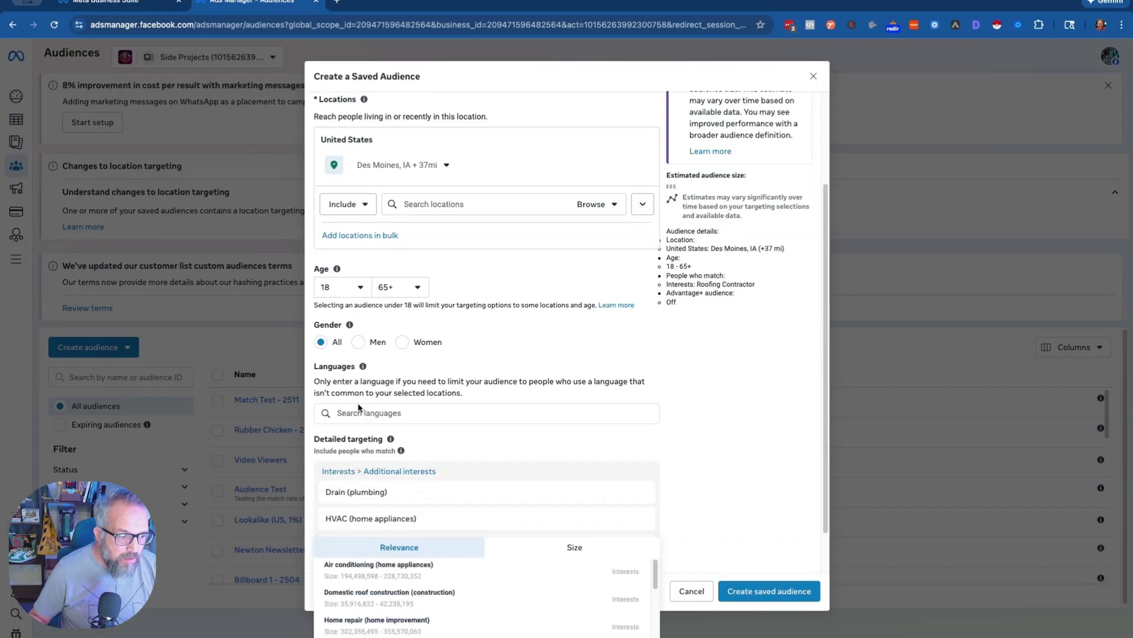
Step: Add the Home-improvement center (retail) interest to detailed targeting
scroll(418, 533, down, 2)
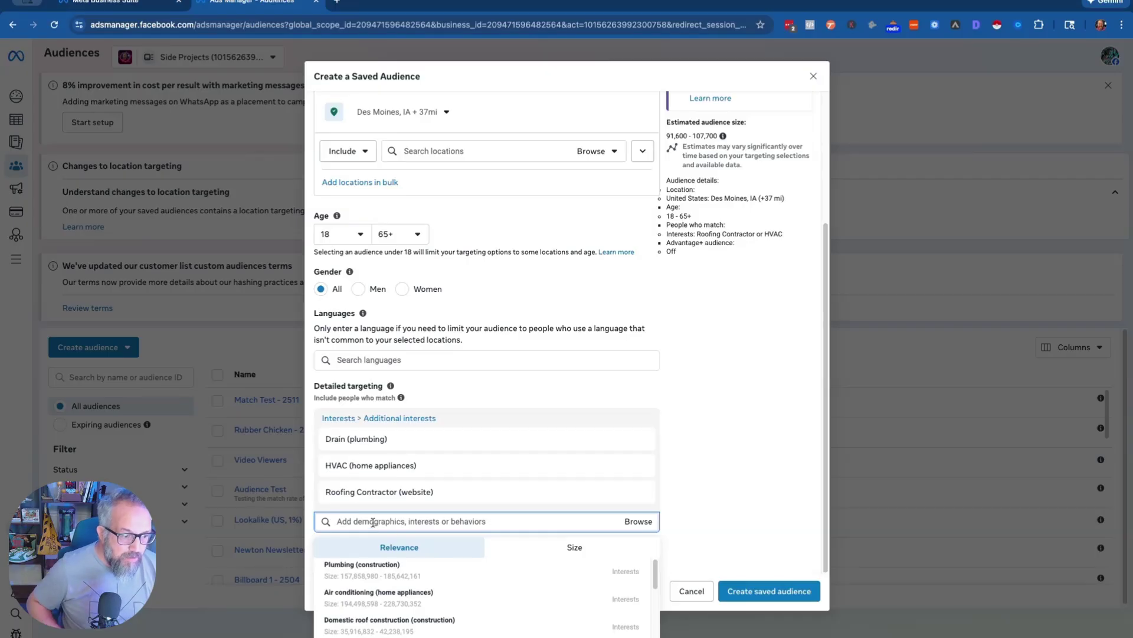
text(electric)
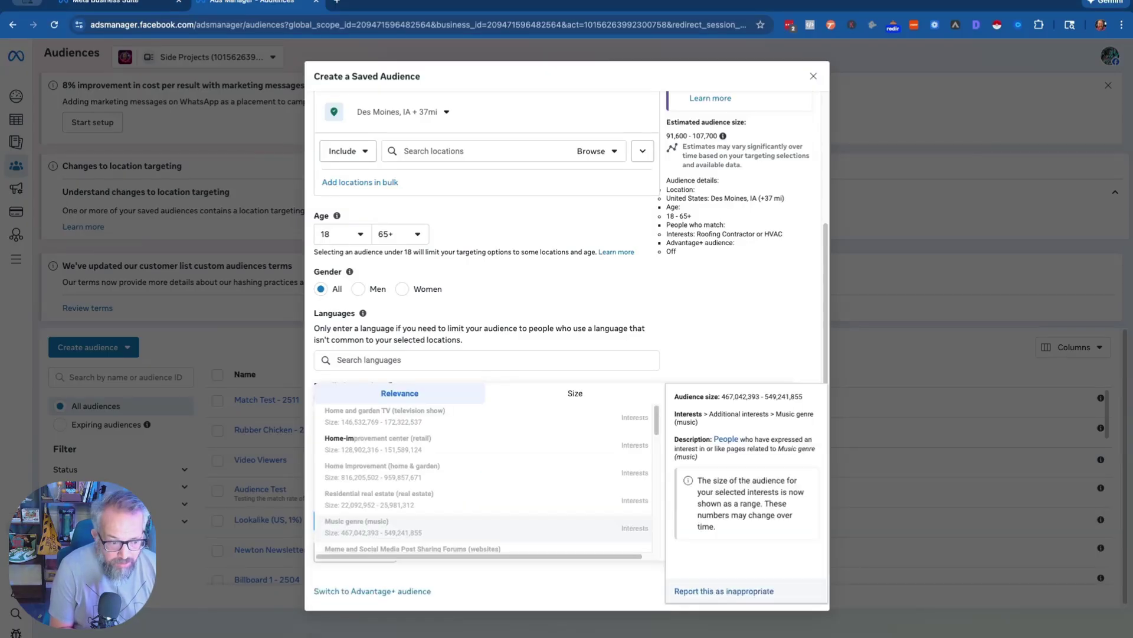
click(381, 444)
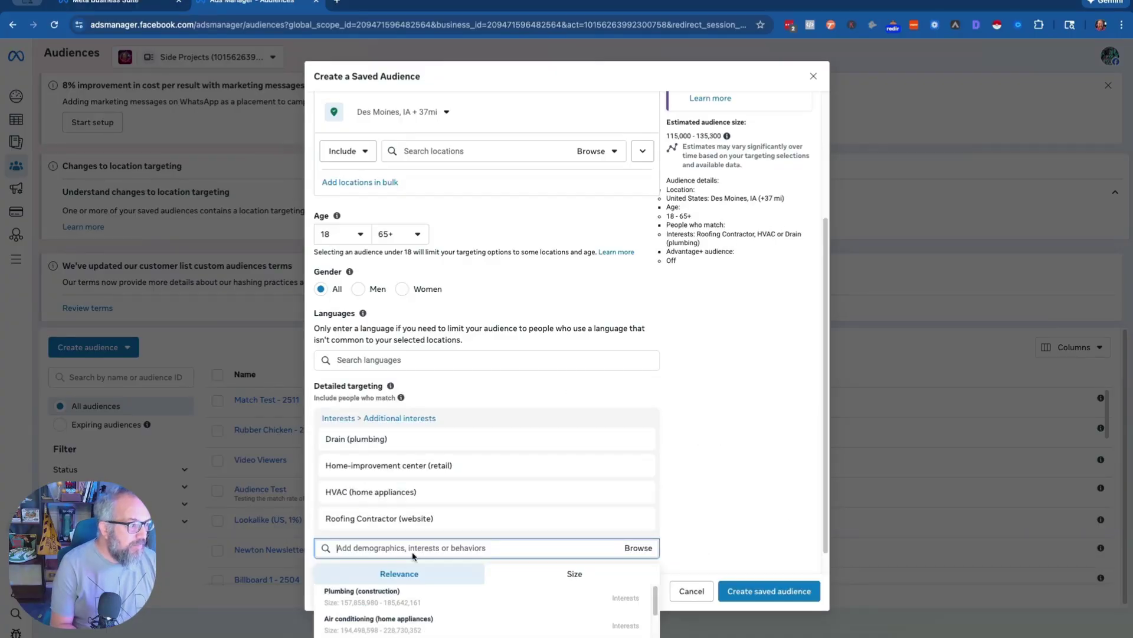
Step: Add the retailer interests The Home Depot and Menards to detailed targeting
text(the home depot)
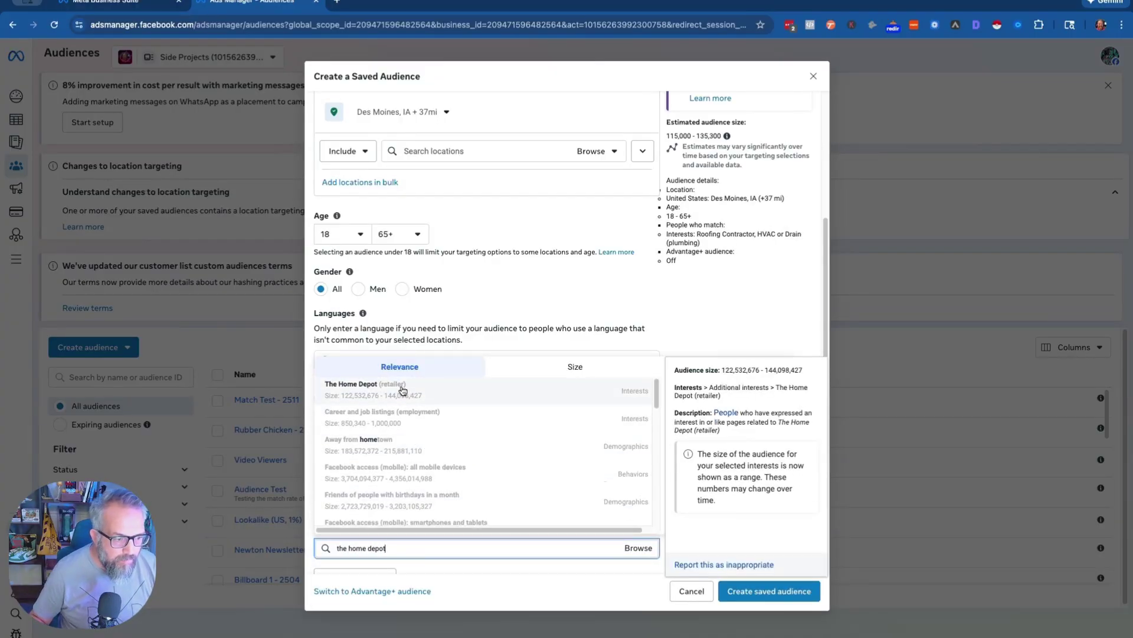
click(403, 390)
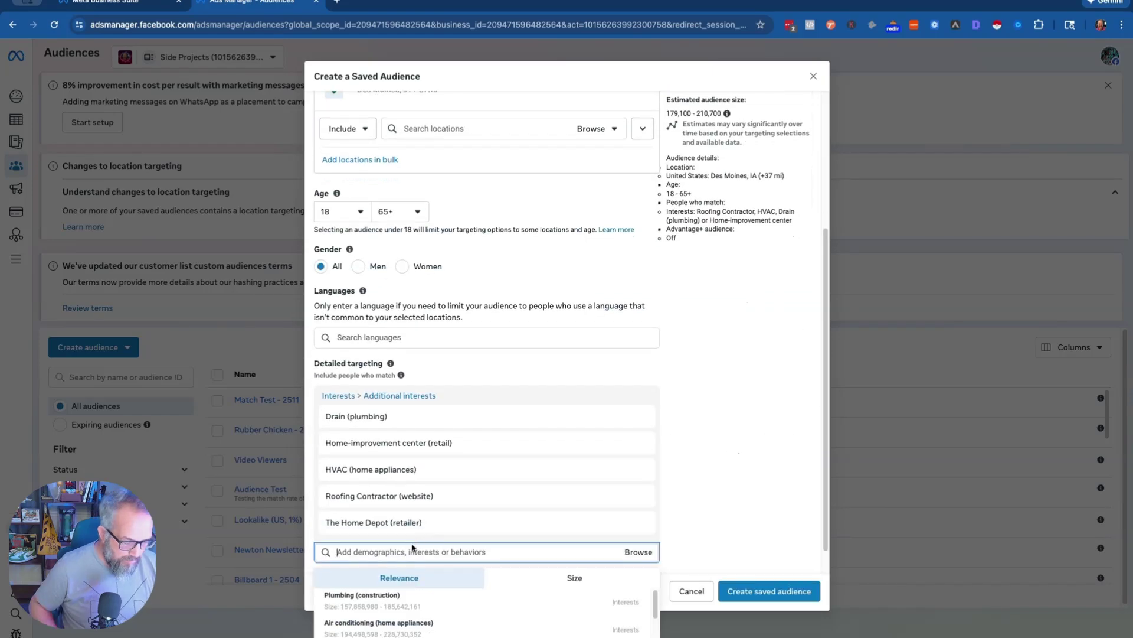
text(men)
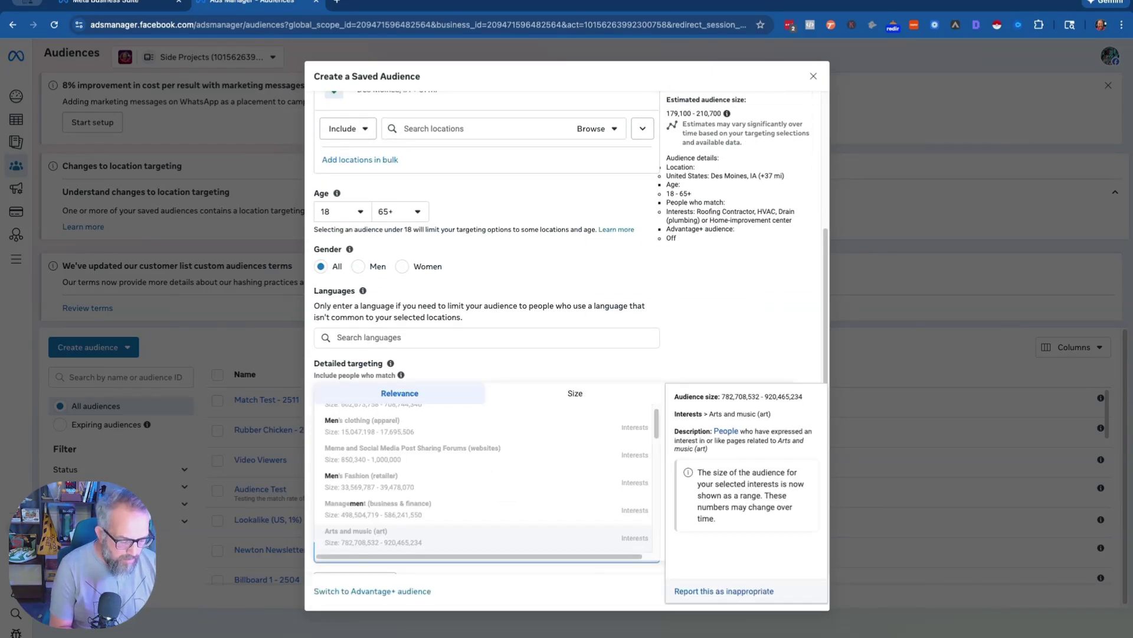
text(ards)
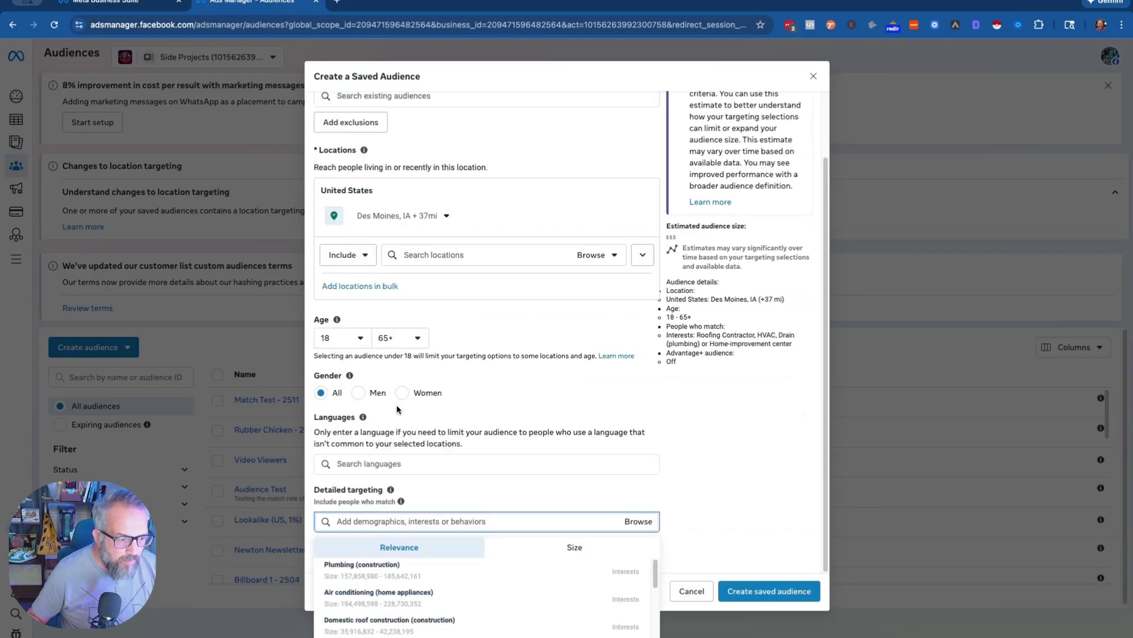
click(394, 408)
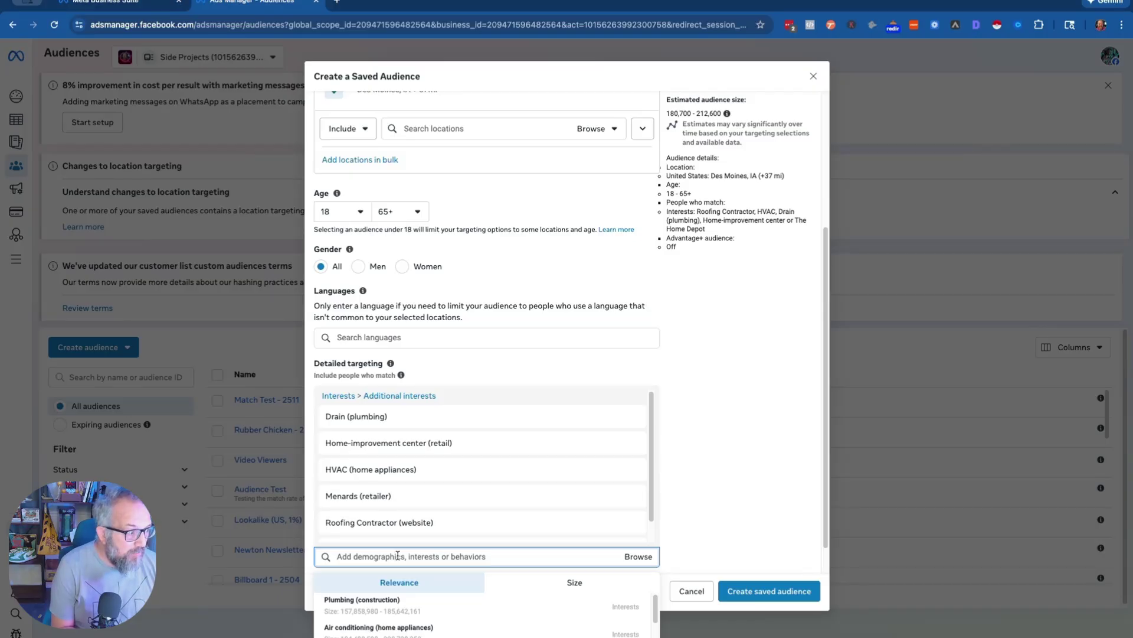
Step: Search detailed targeting for "home improve" and add the Home improvement (home & garden) interest
text(home imp)
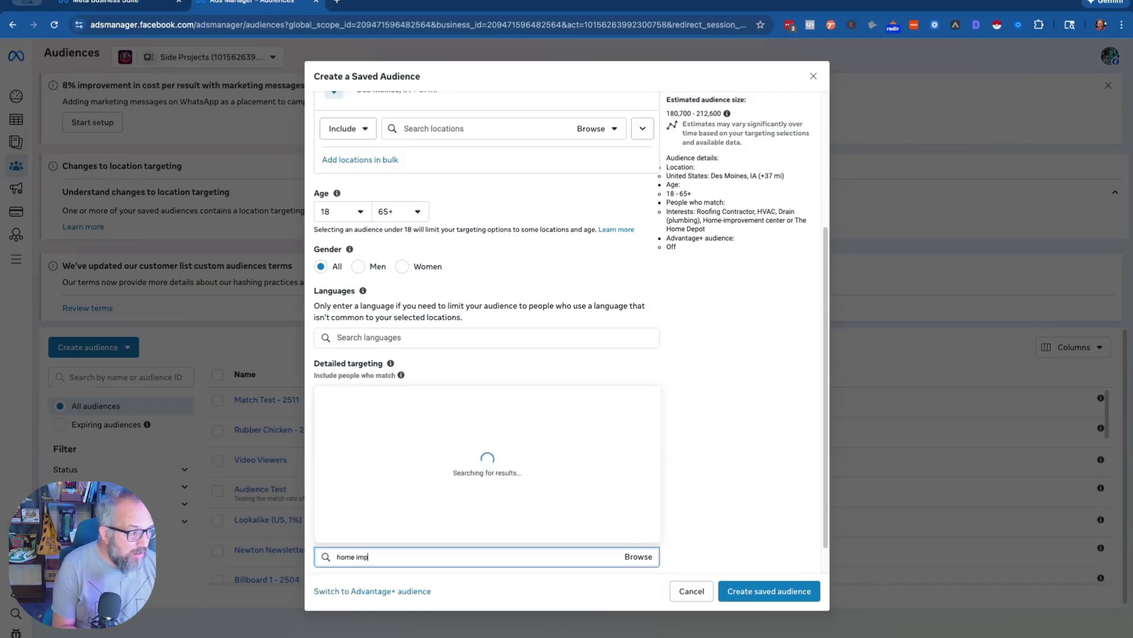
text(rove)
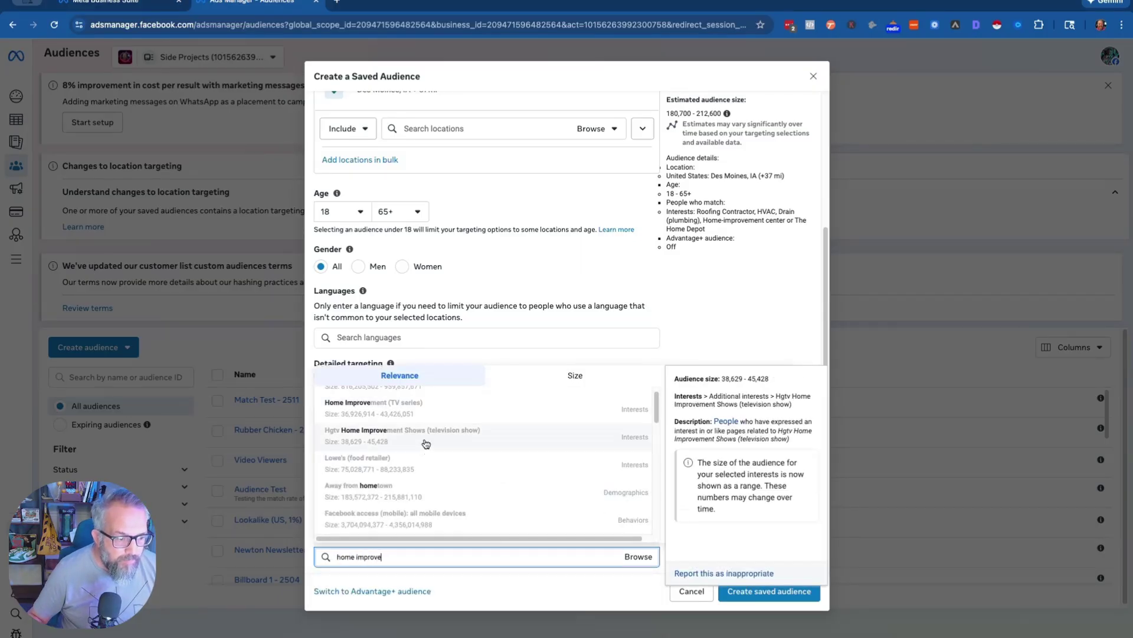
click(432, 395)
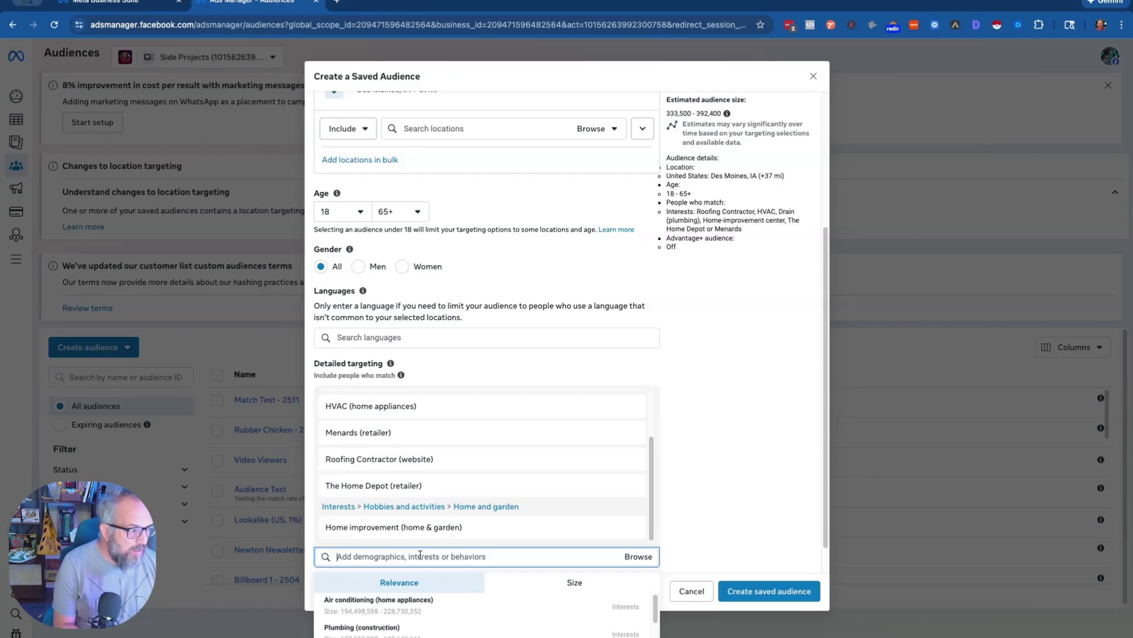
Step: Add the Home equity (credit & lending) and Home equity loan (credit & lending) interests to detailed targeting
text(home equity)
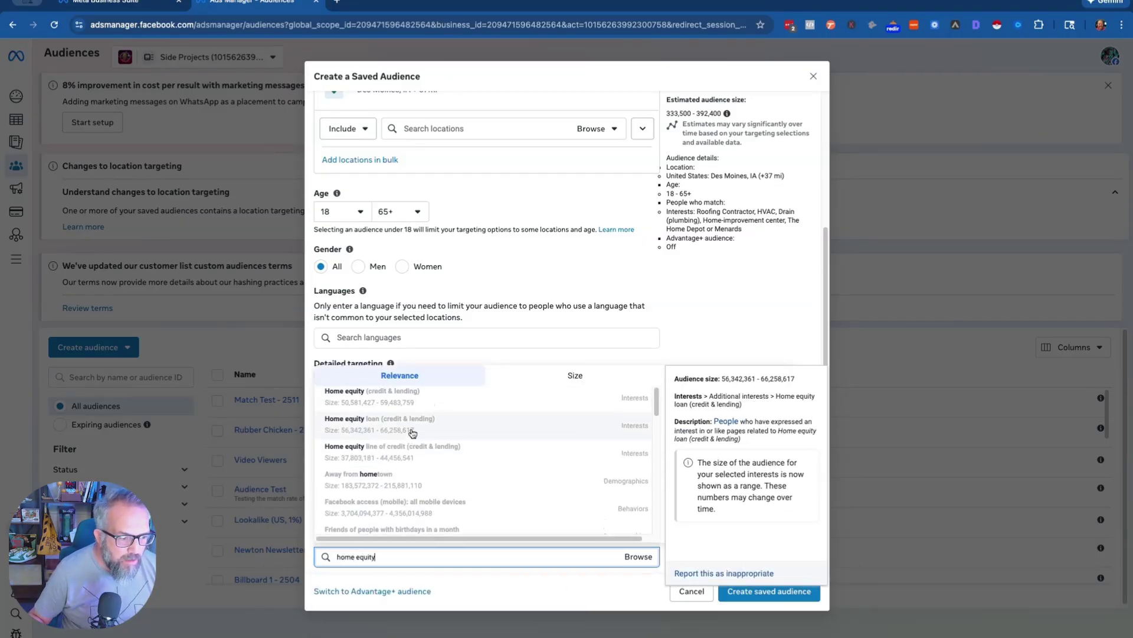
click(412, 398)
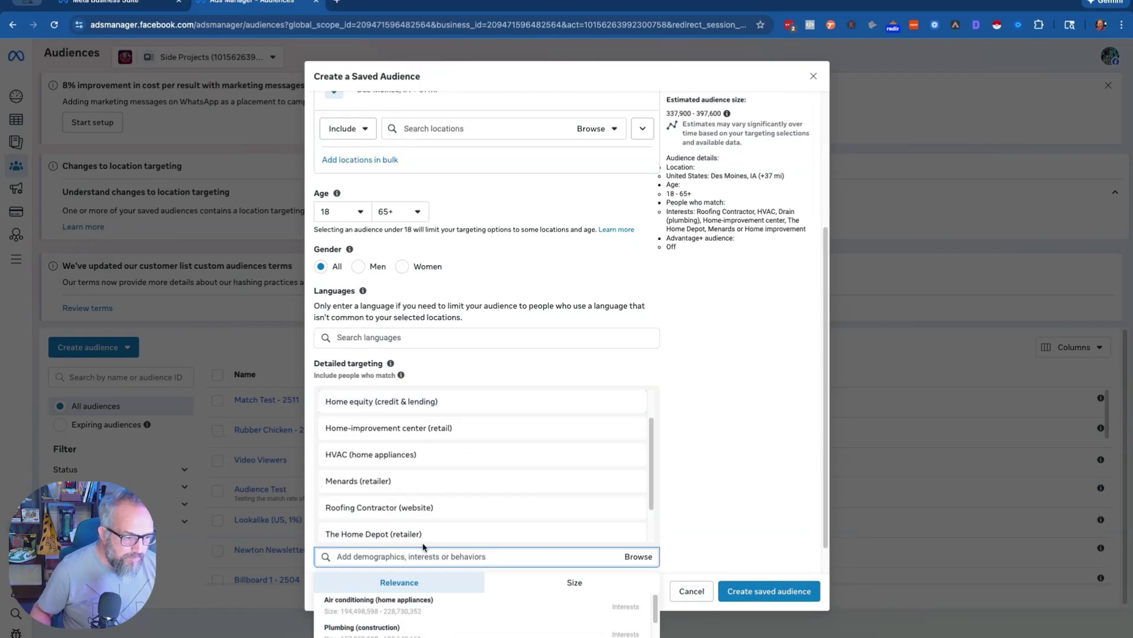
text(home equ)
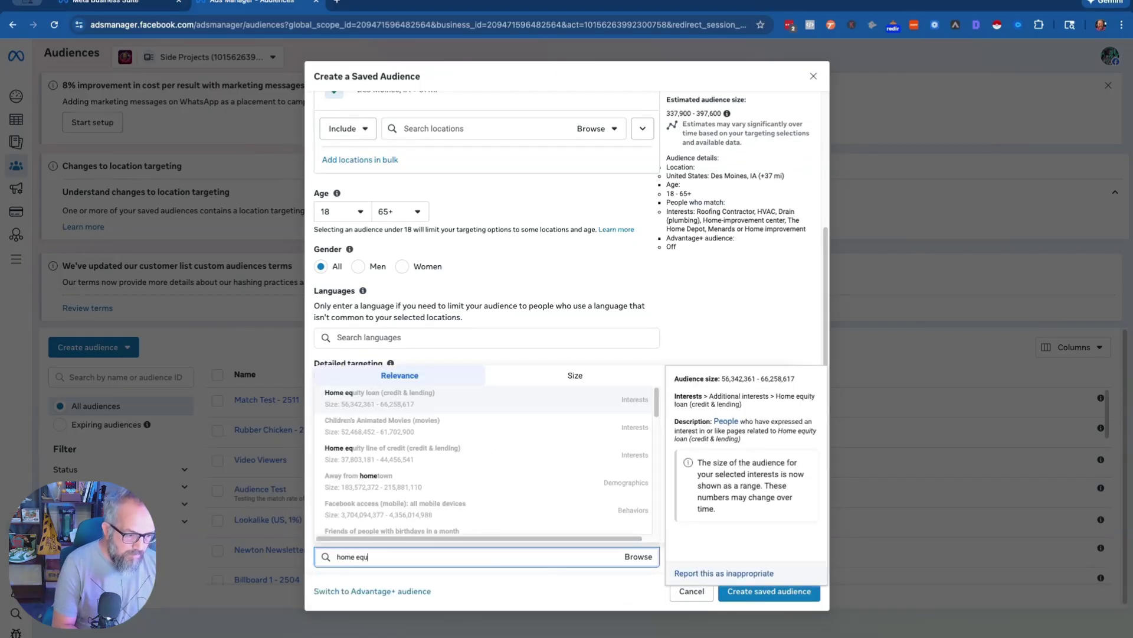
text(ity)
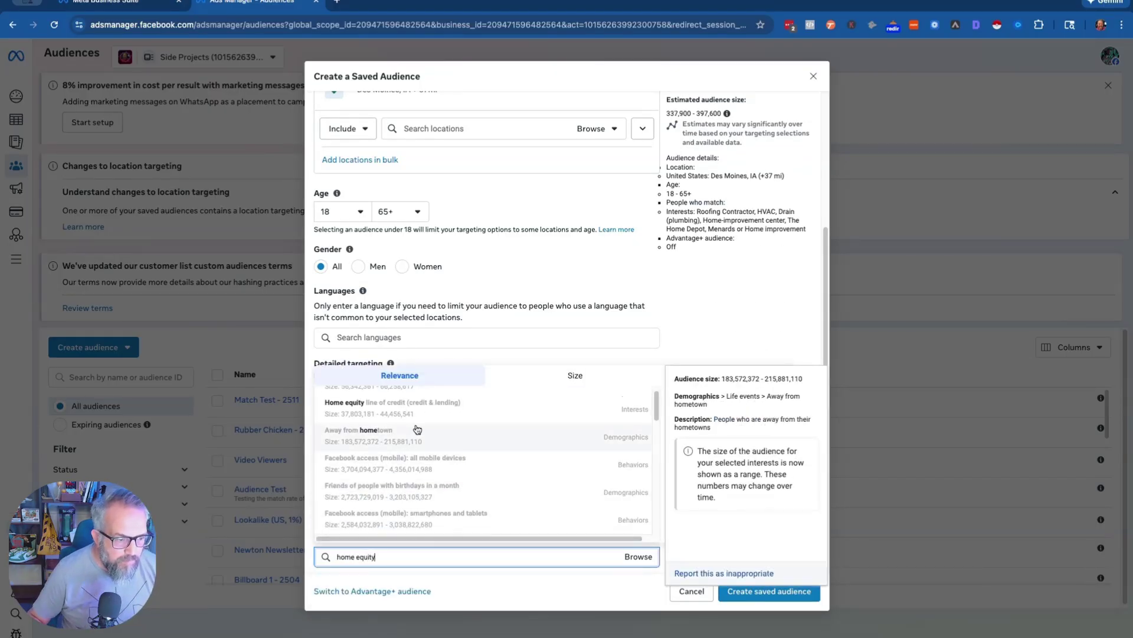
click(412, 402)
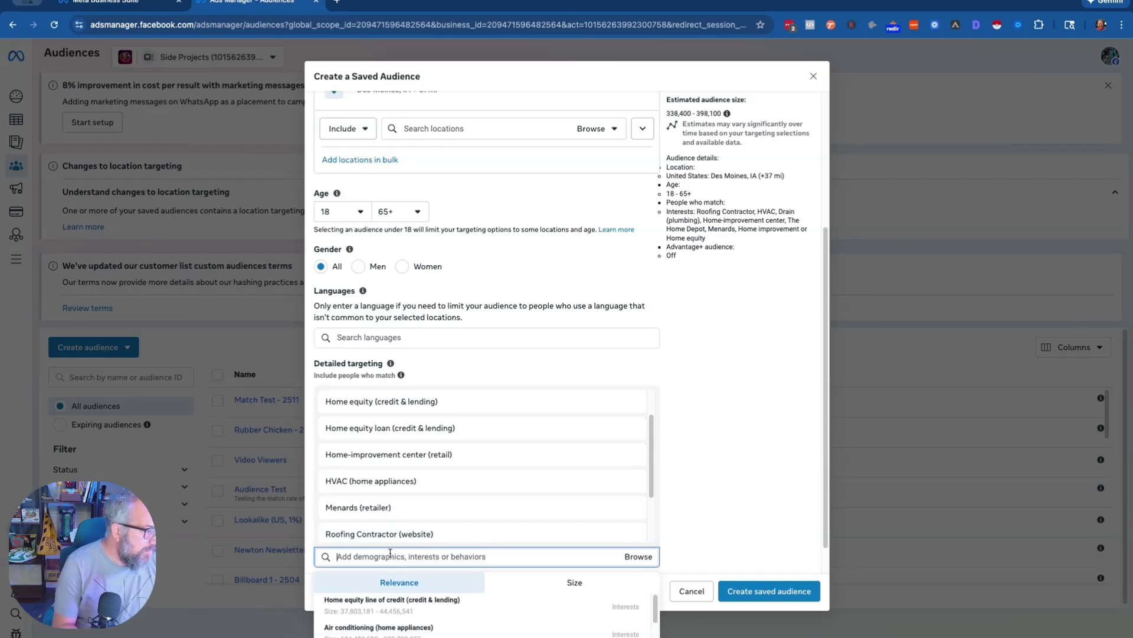
Step: Search detailed targeting for "for sale by owner" and add the For sale by owner (real estate) interest
text(for)
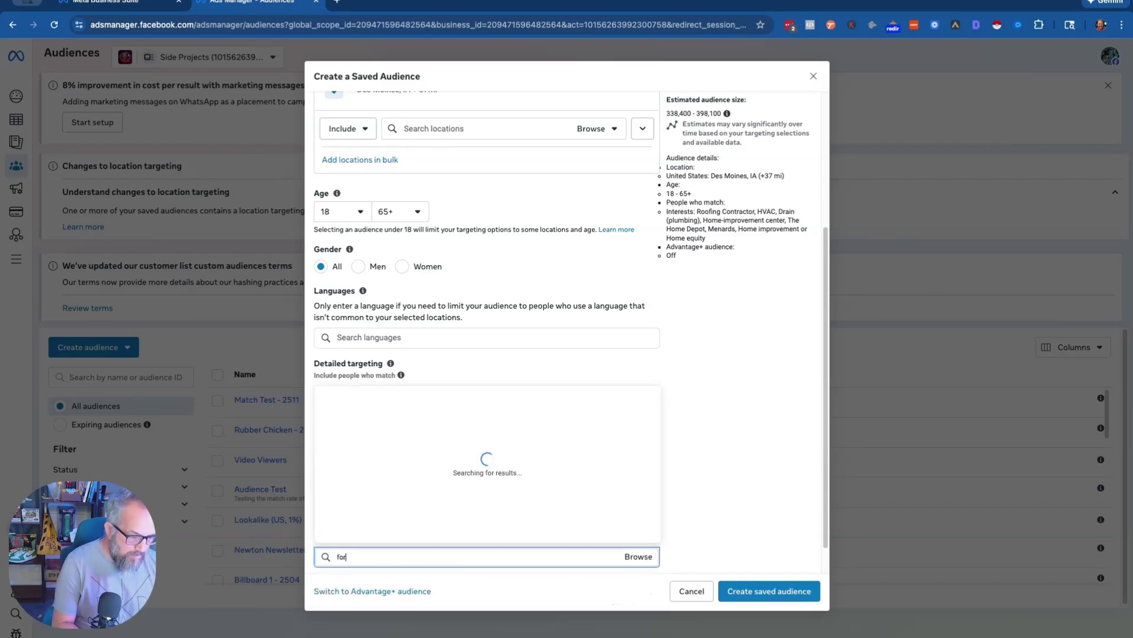
text( sale buy owner)
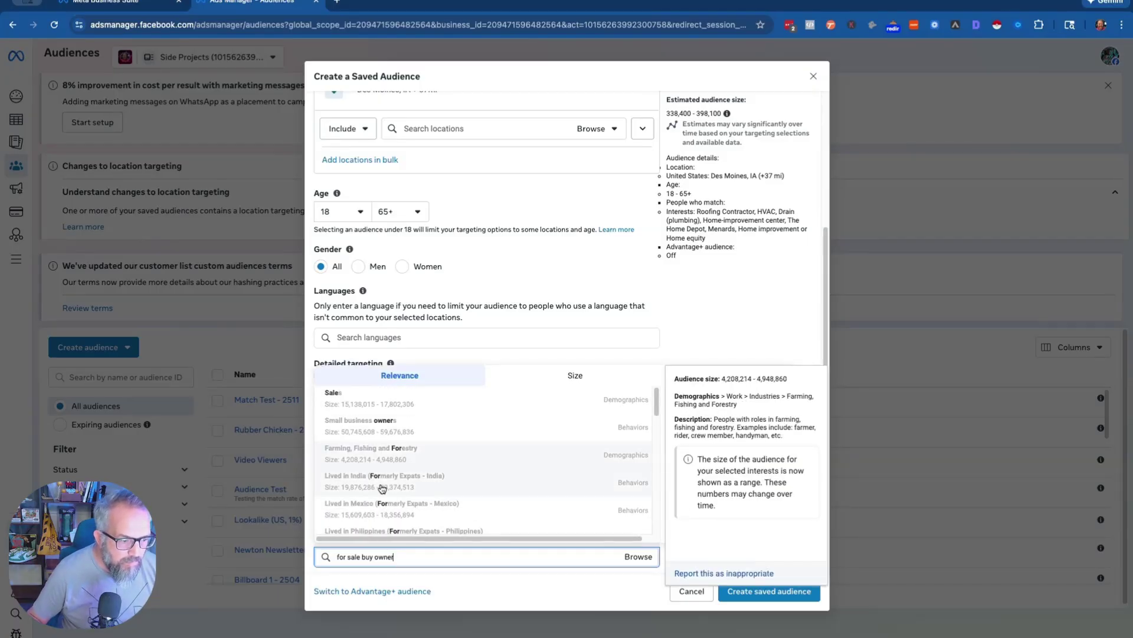
key(BackSpace)
key(BackSpace)
key(BackSpace)
key(BackSpace)
key(BackSpace)
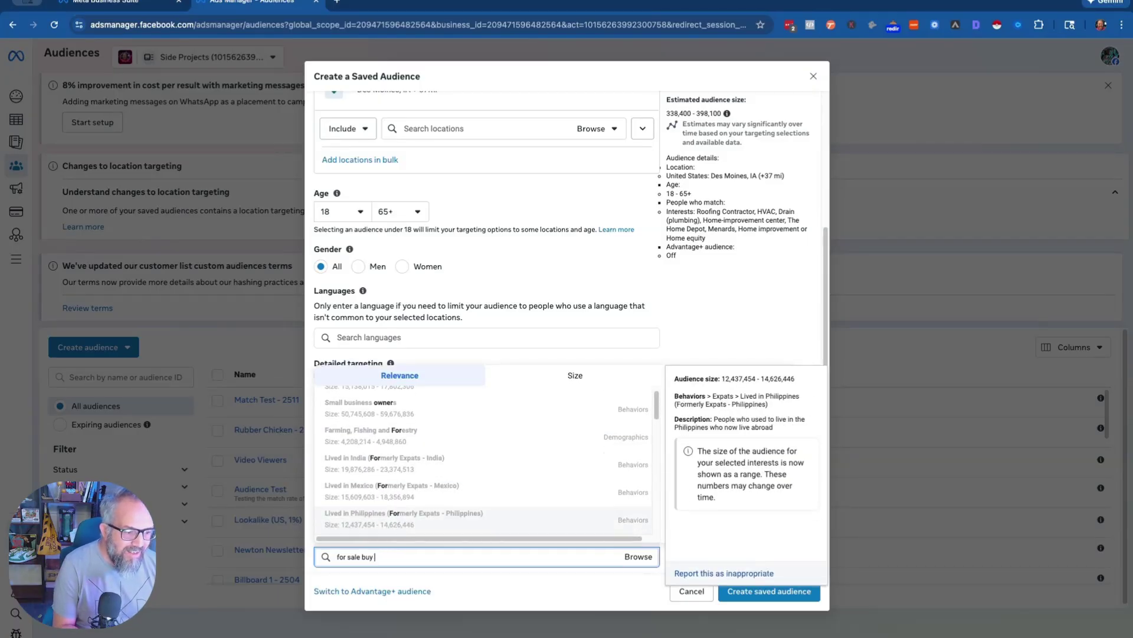
text(owner)
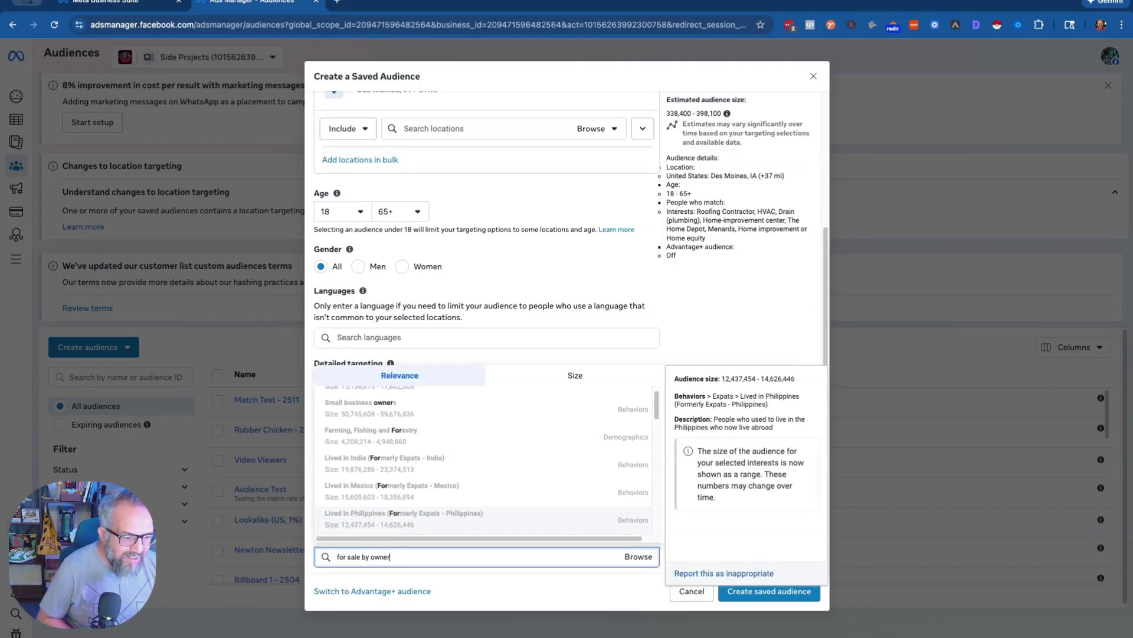
click(389, 391)
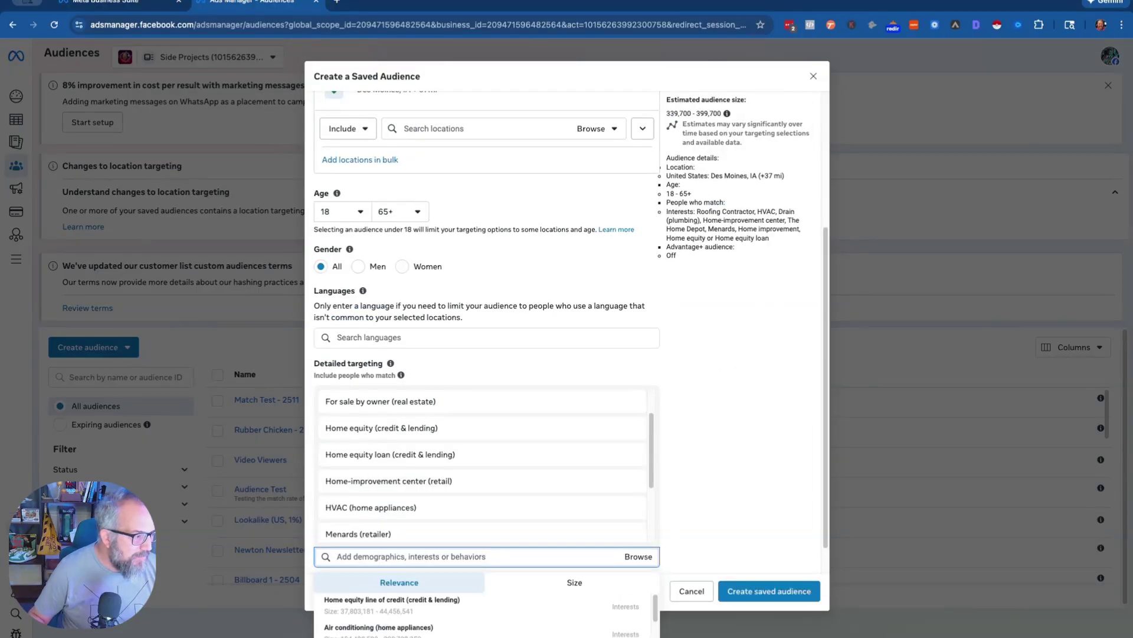
Step: Add the real estate interests Zillow and Trulia to detailed targeting
text(zillow)
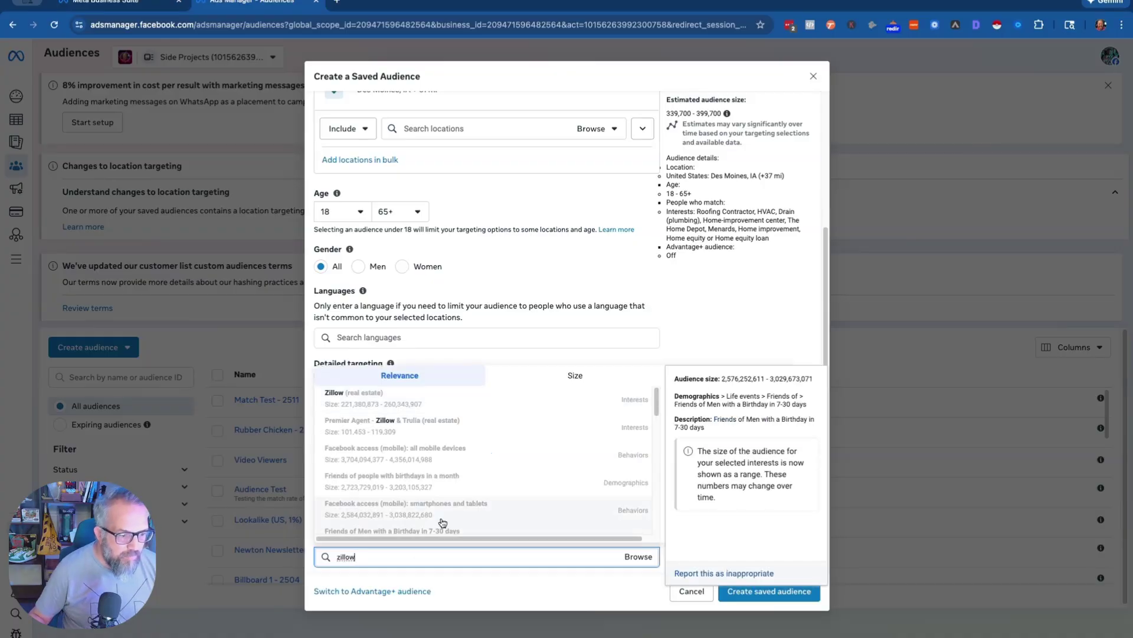
click(430, 404)
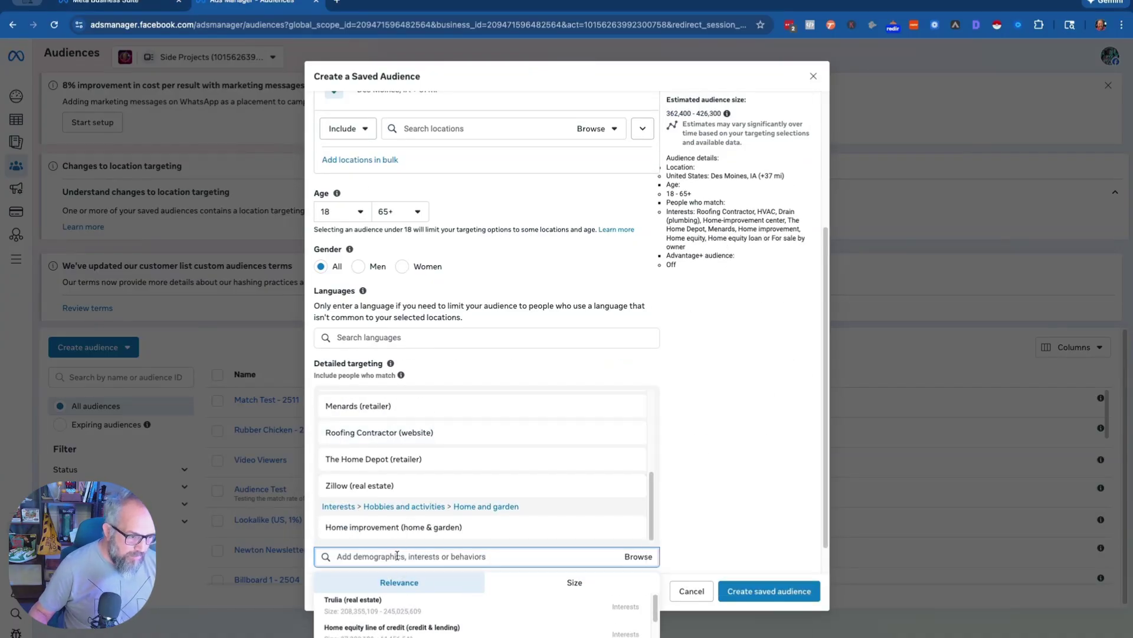
click(367, 610)
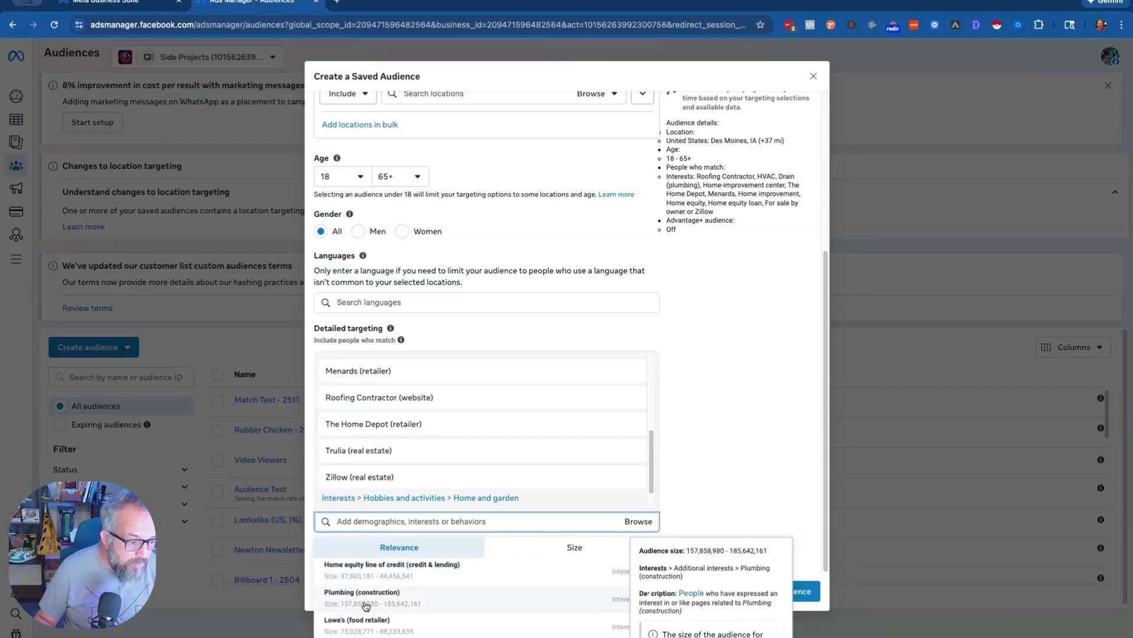
Step: Add the Home equity line of credit (credit & lending) and Property finder (real estate) interests to detailed targeting
click(368, 569)
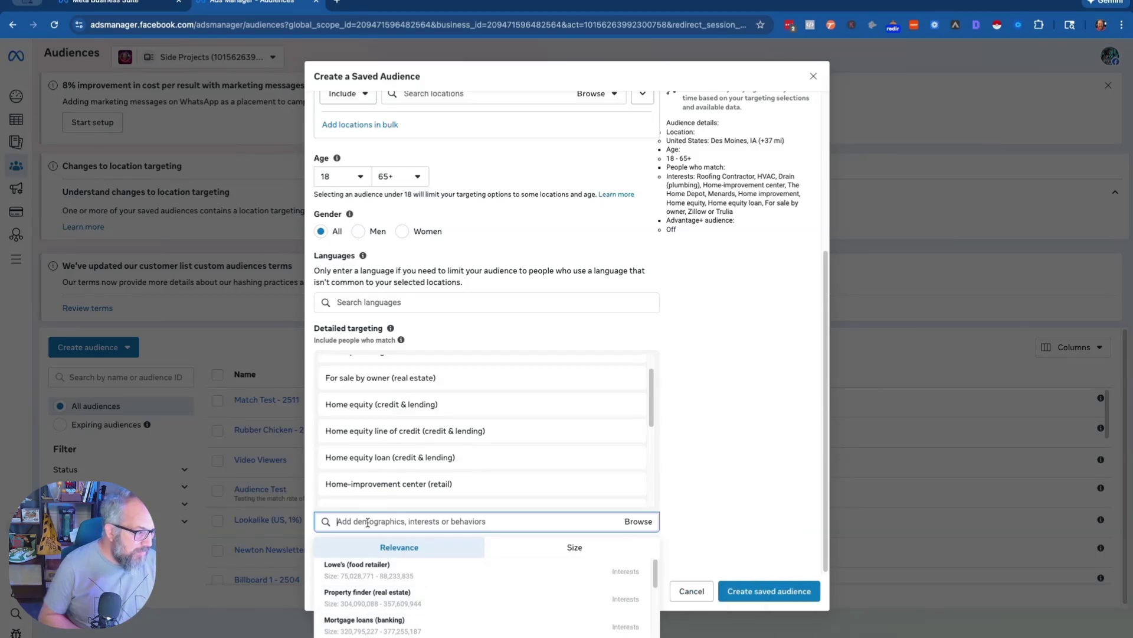
text(property finder)
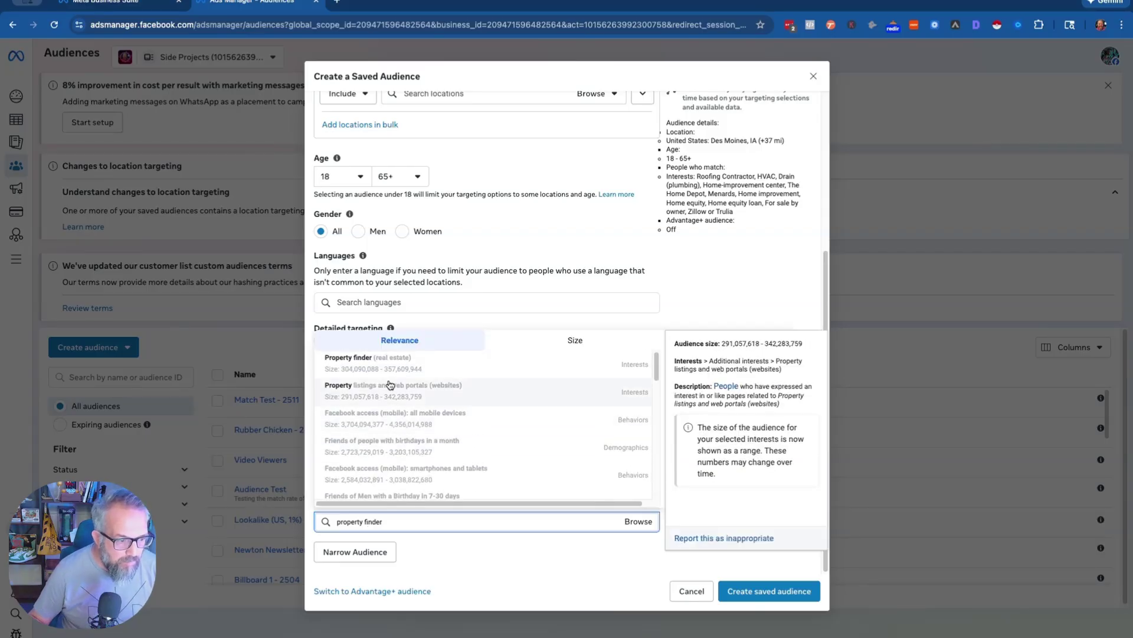
click(391, 365)
Step: Search detailed targeting for "realtor" and add the realtor.com (real estate) interest
text(real)
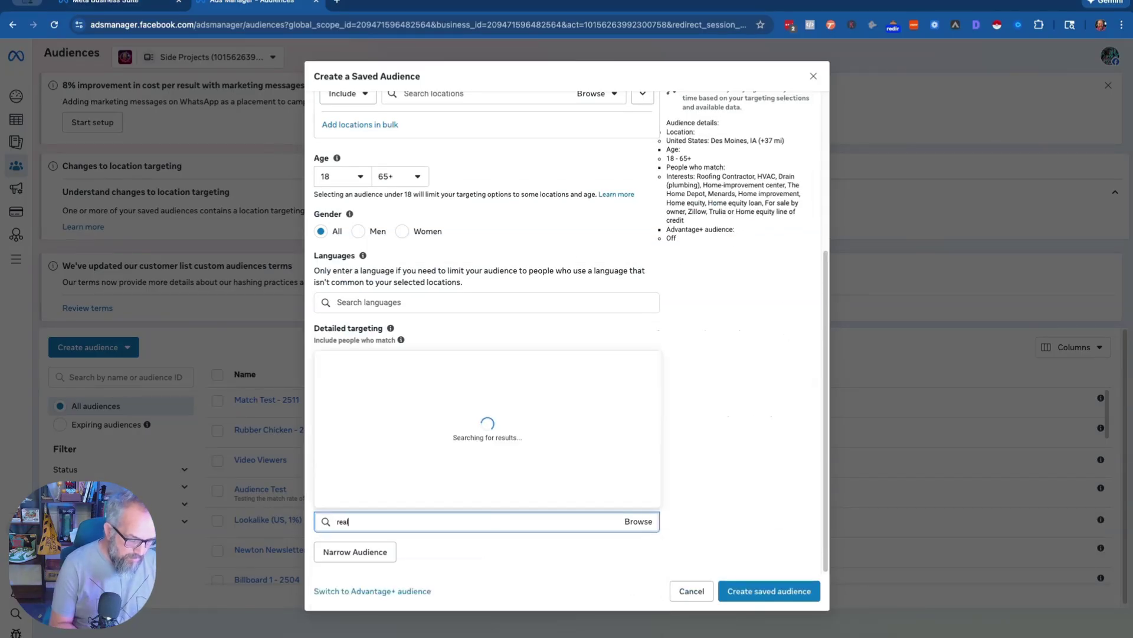
text(tor)
scroll(389, 485, down, 1)
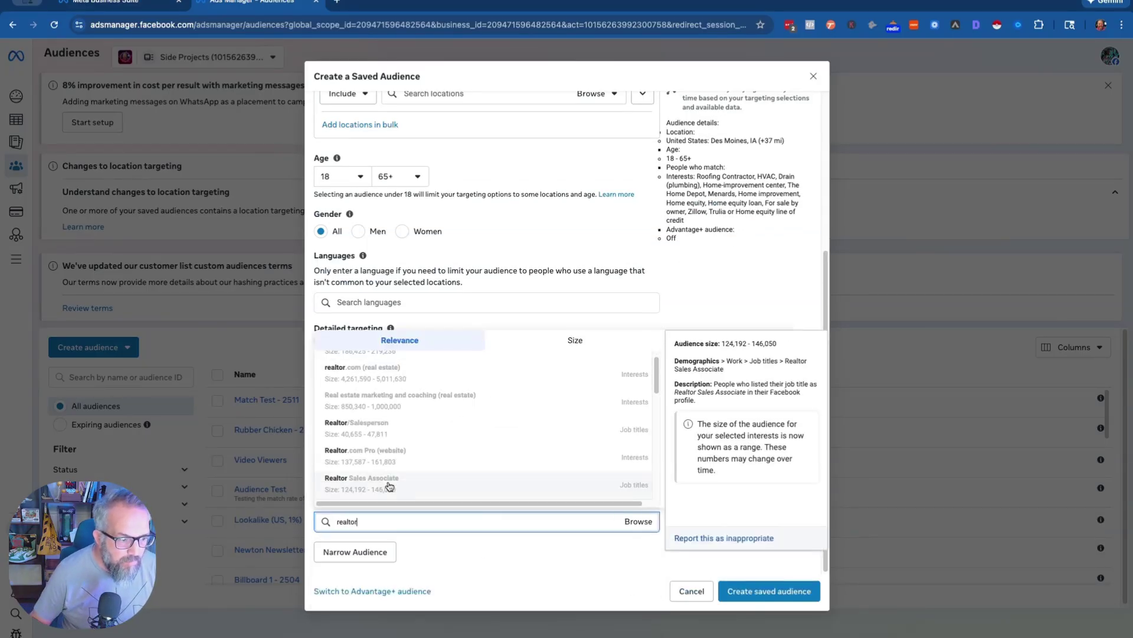
scroll(390, 488, up, 1)
click(391, 394)
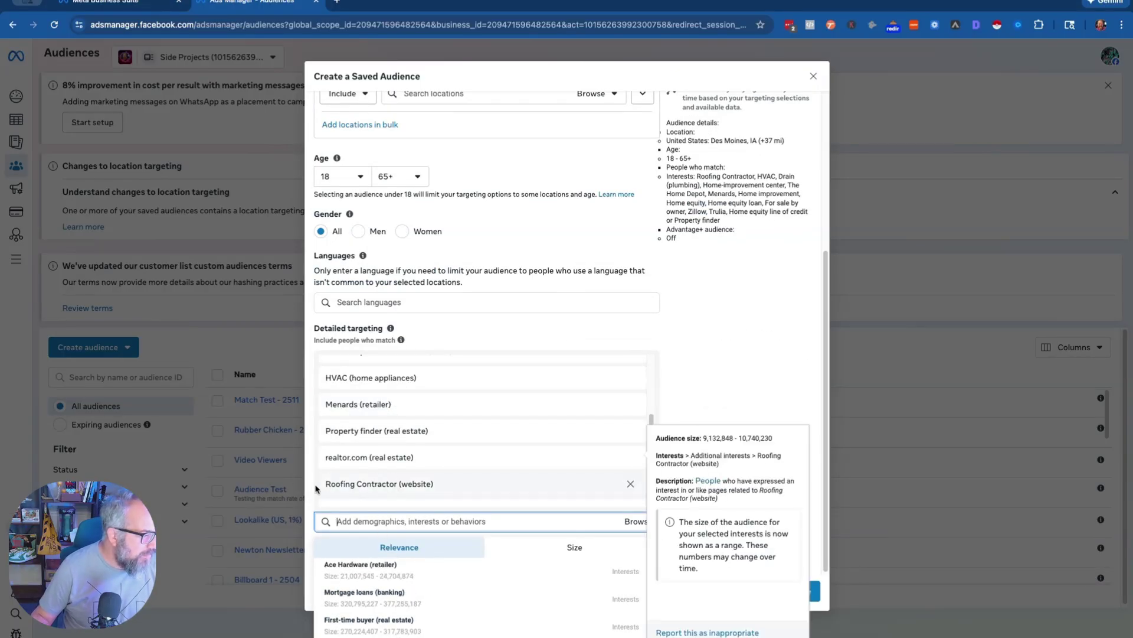
Step: Close the interest suggestions and check the estimated audience size in the saved audience's summary
click(719, 343)
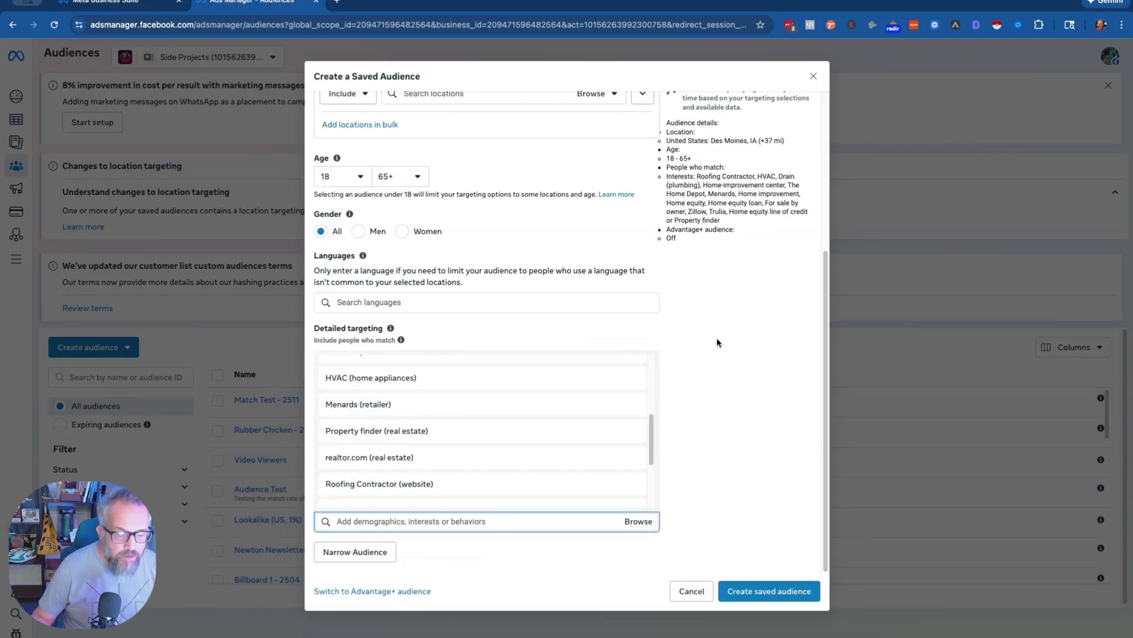
scroll(718, 343, up, 5)
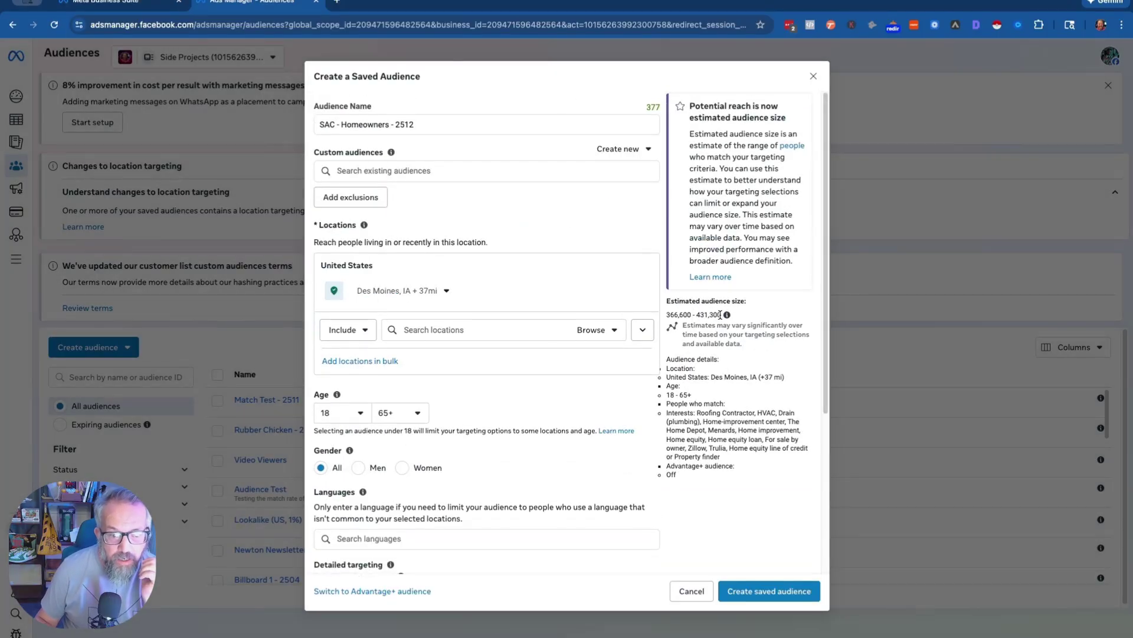
drag(721, 314, 667, 315)
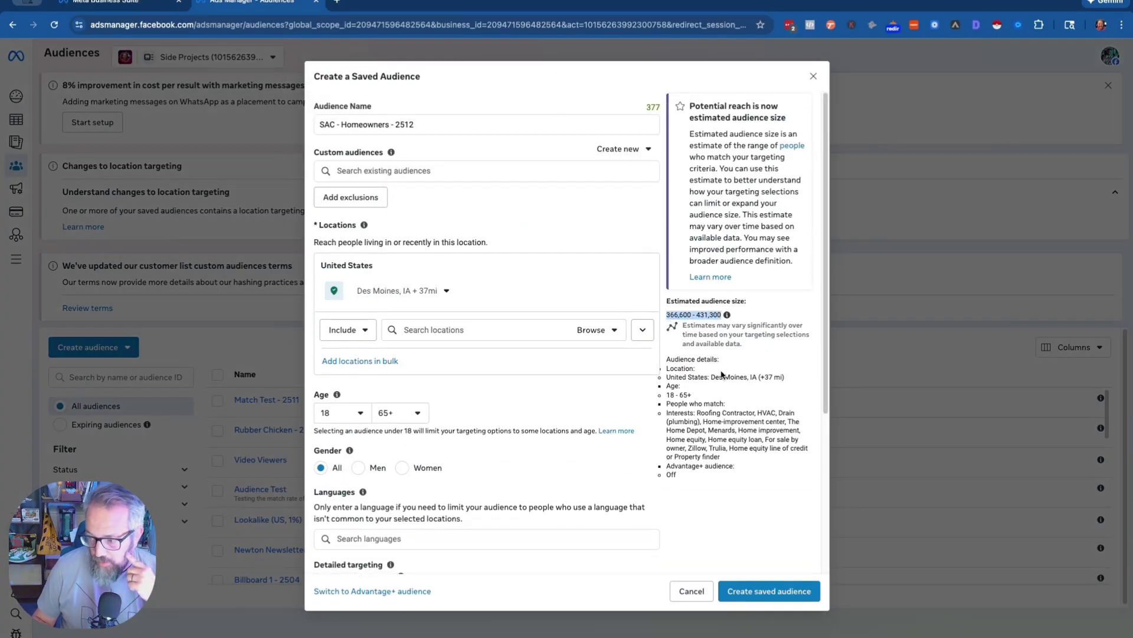